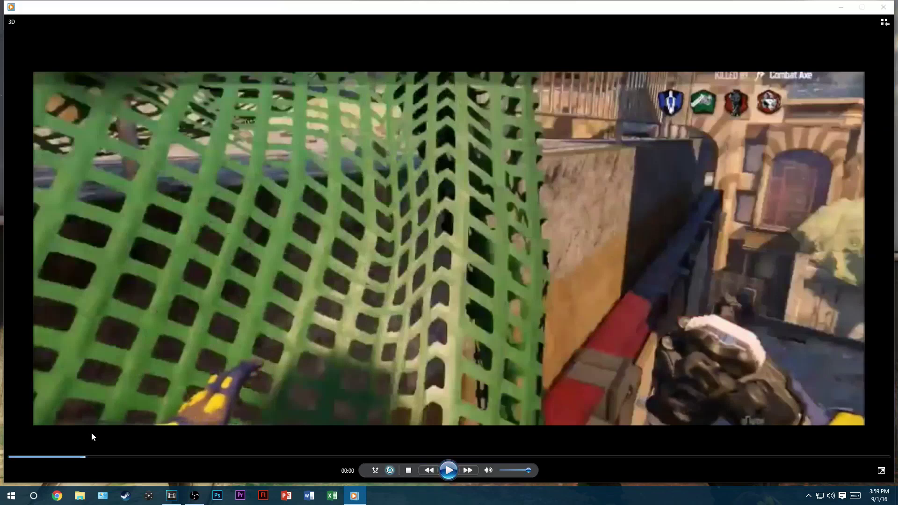
# Replay the rendered 3D clip from the start, and play the 3D V2 clip from the desktop
pyautogui.moveTo(81, 458); pyautogui.dragTo(16, 456)
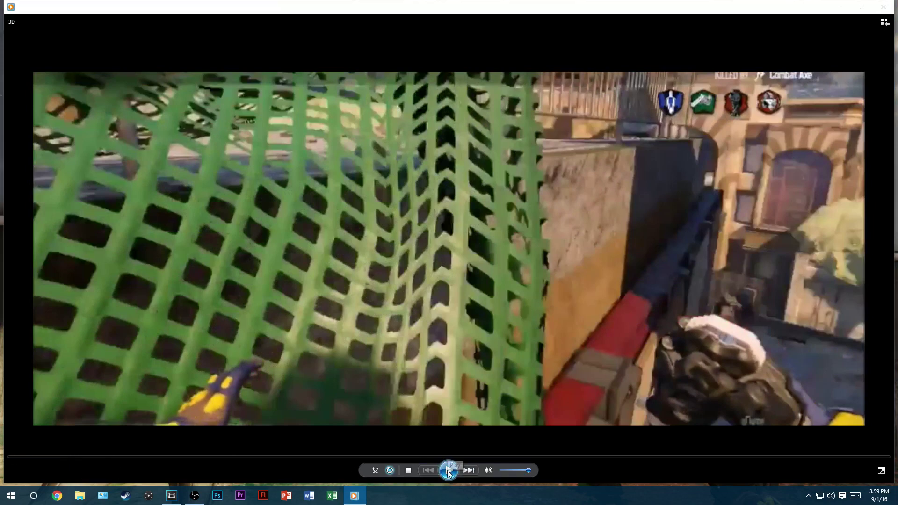
pyautogui.click(448, 472)
pyautogui.click(449, 471)
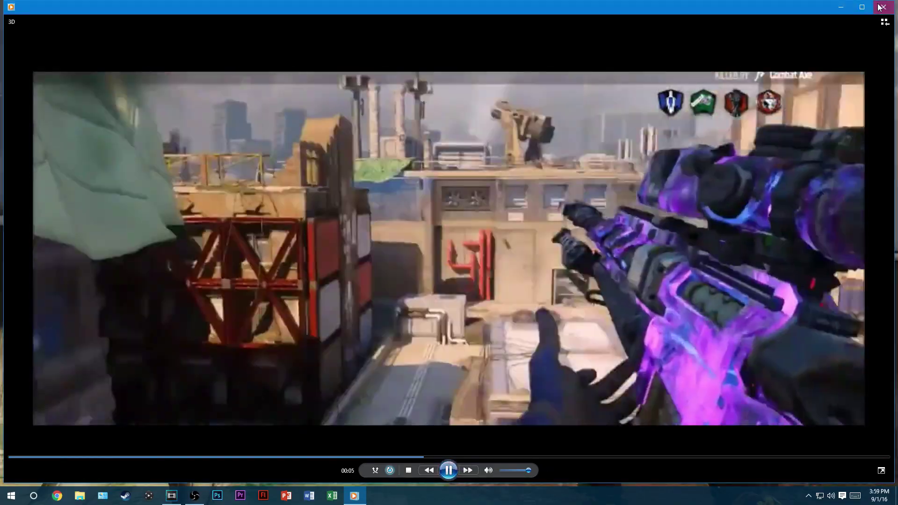
pyautogui.click(881, 7)
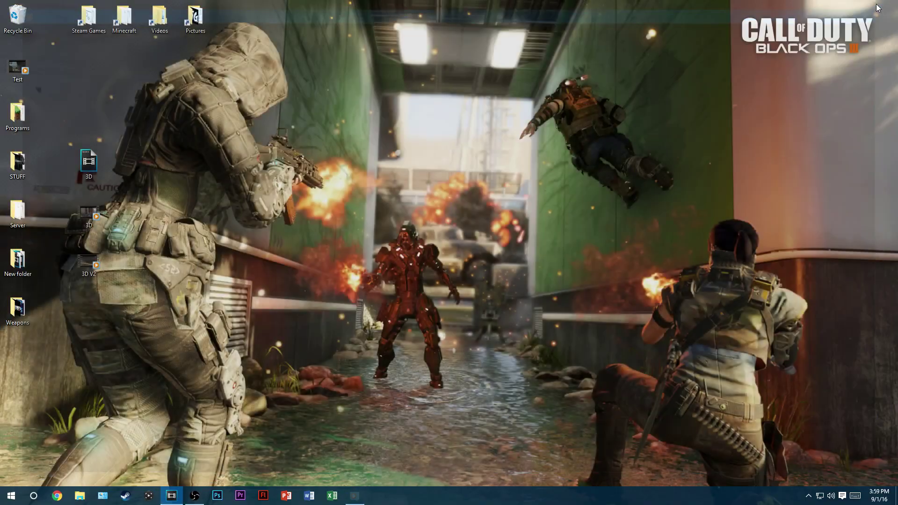
pyautogui.doubleClick(91, 255)
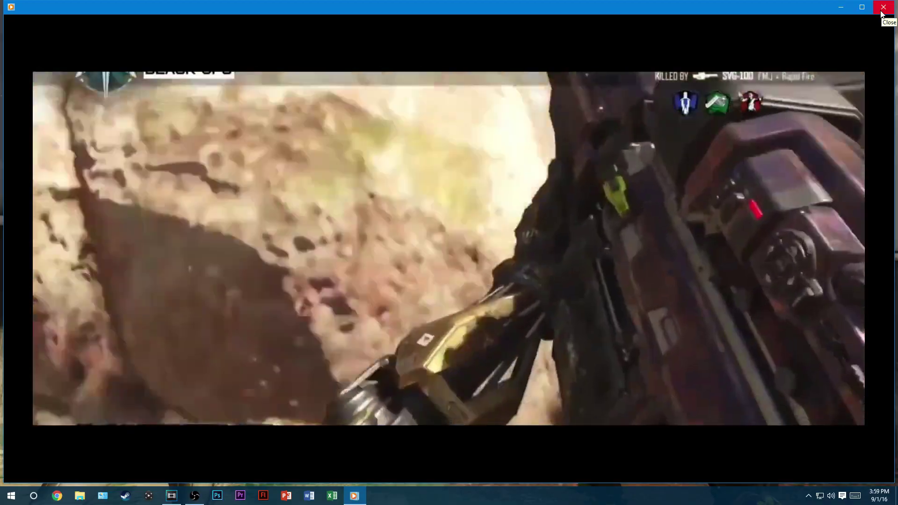
pyautogui.click(883, 7)
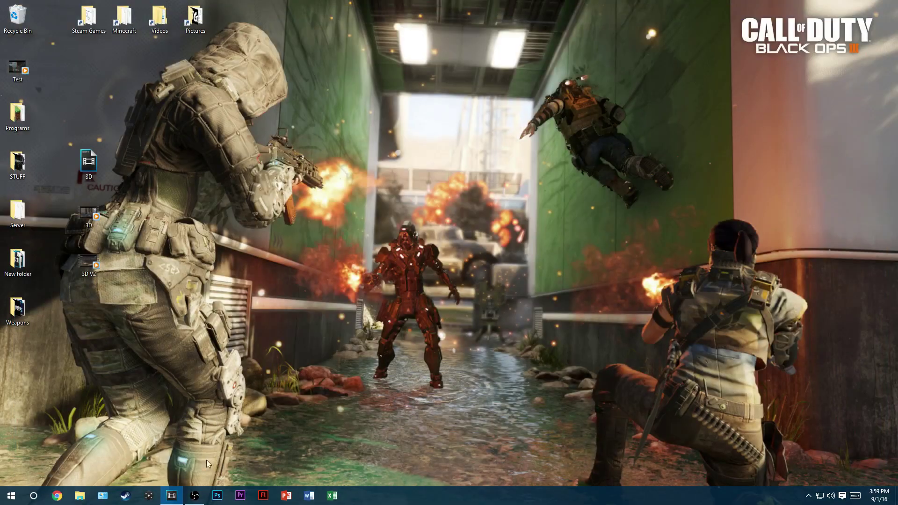
# Switch to Vegas Pro and preview the gameplay clip on track 2 from the beginning
pyautogui.click(171, 495)
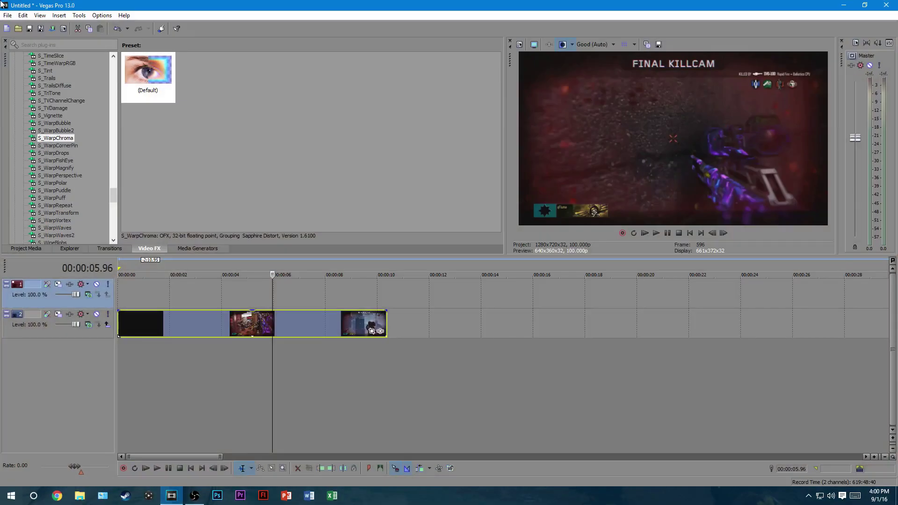
pyautogui.click(121, 326)
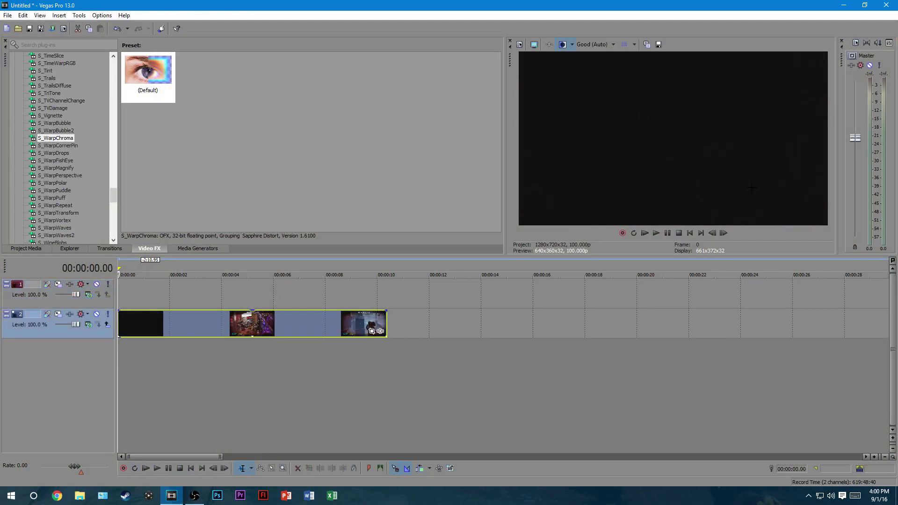
pyautogui.click(656, 233)
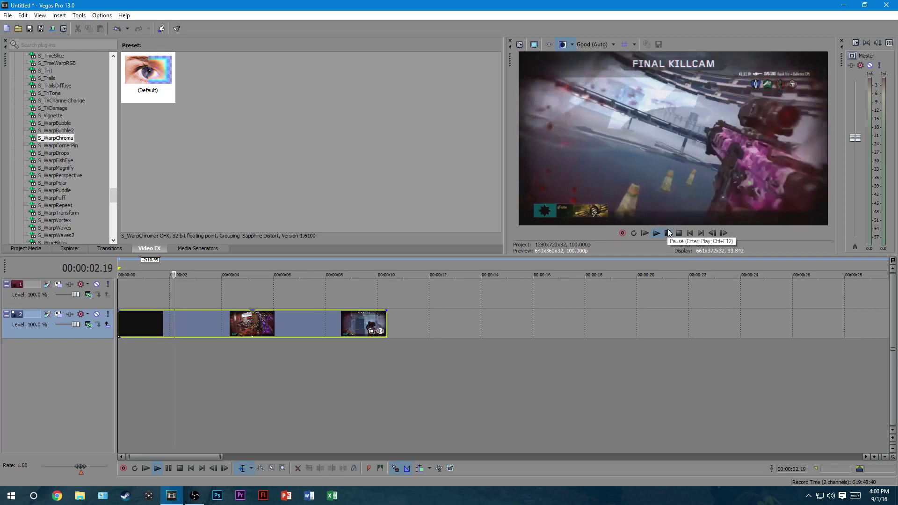
pyautogui.click(668, 232)
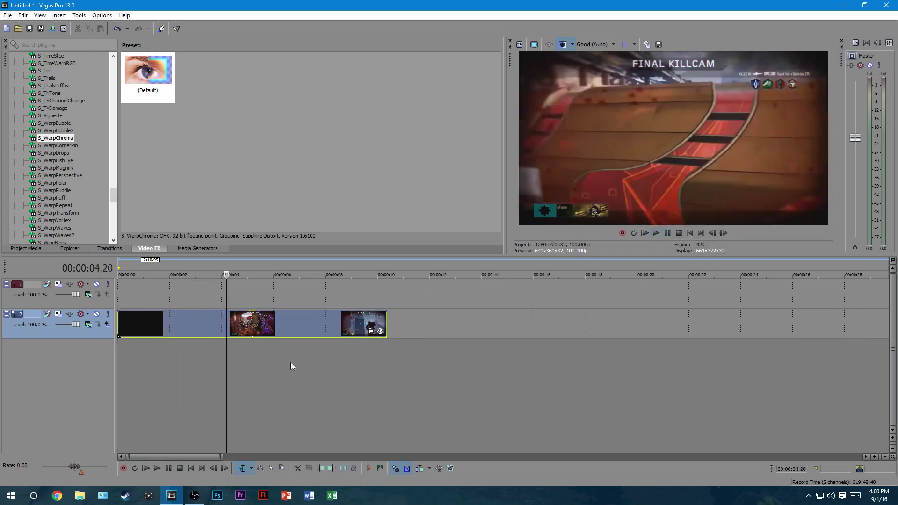
# Try splitting the gameplay clip on track 2 at 00:00:03.61
pyautogui.click(220, 322)
pyautogui.click(211, 320)
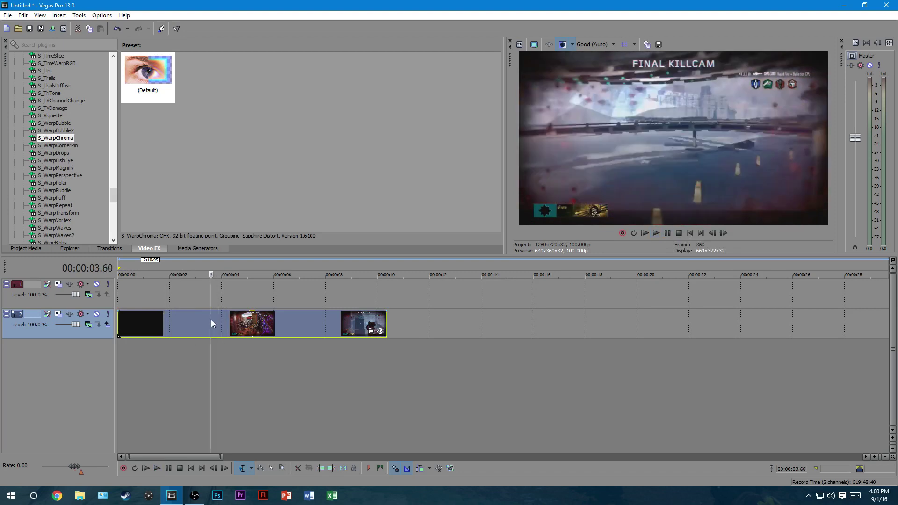
pyautogui.press('Right')
pyautogui.press('Right')
pyautogui.press('Right')
pyautogui.press('Left')
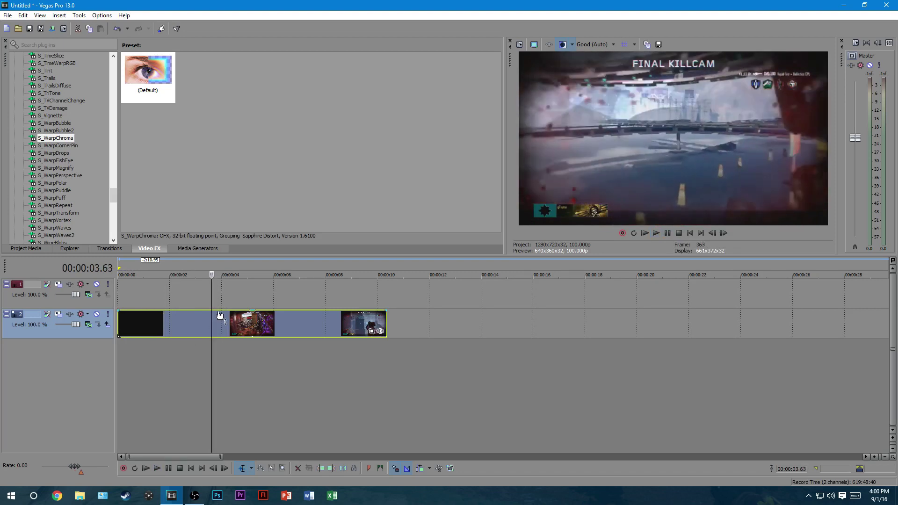
pyautogui.press('Left')
pyautogui.press('Left')
pyautogui.press('Left')
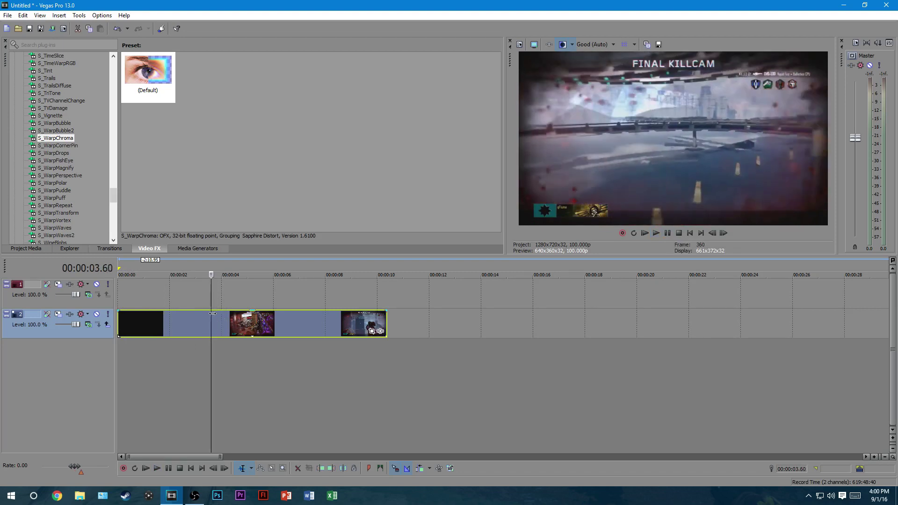
pyautogui.press('Right')
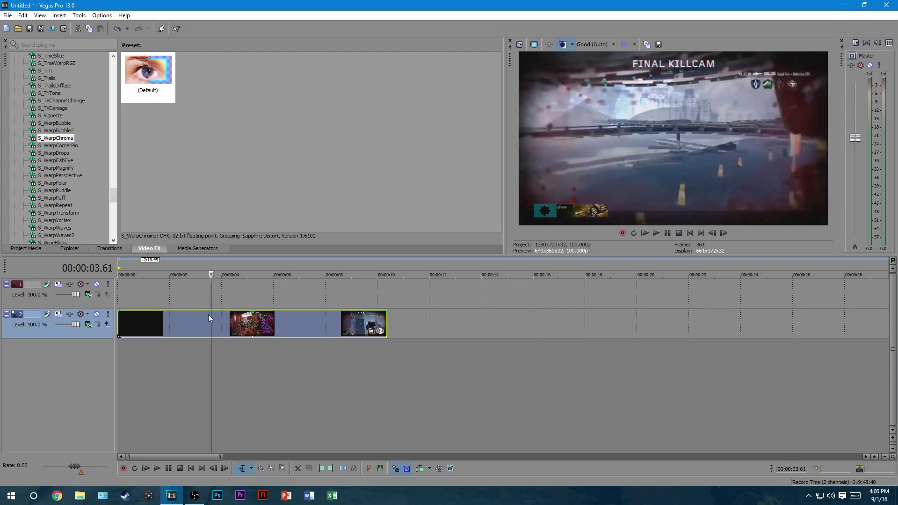
pyautogui.rightClick(274, 322)
pyautogui.click(290, 342)
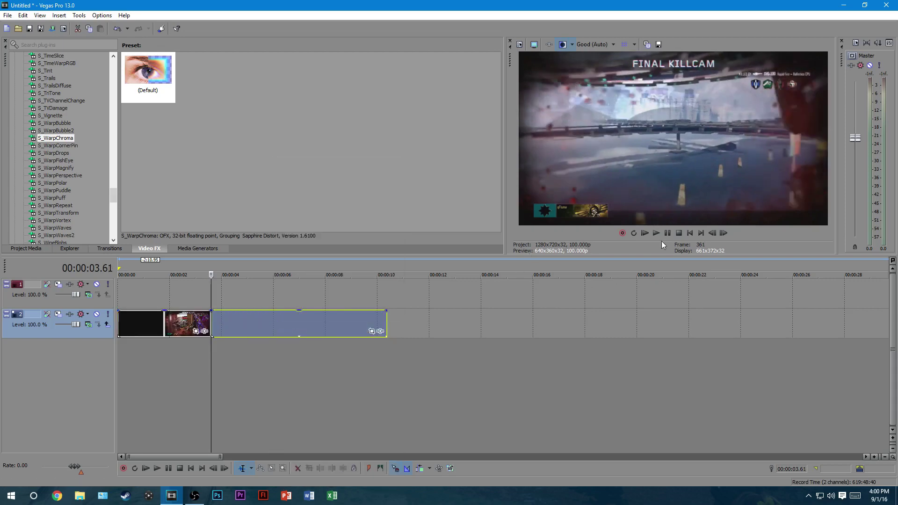
pyautogui.press('space')
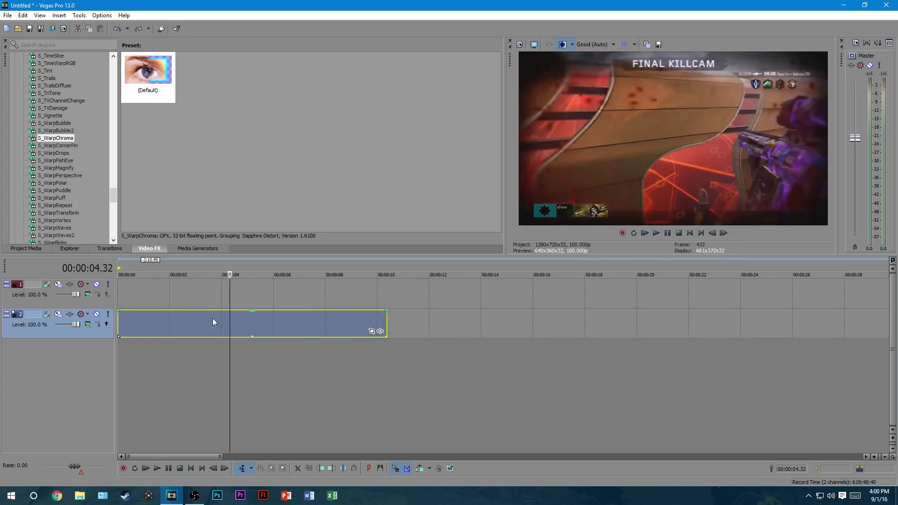
# Split the gameplay clip on track 2 at 00:00:02.76
pyautogui.click(204, 321)
pyautogui.press('j')
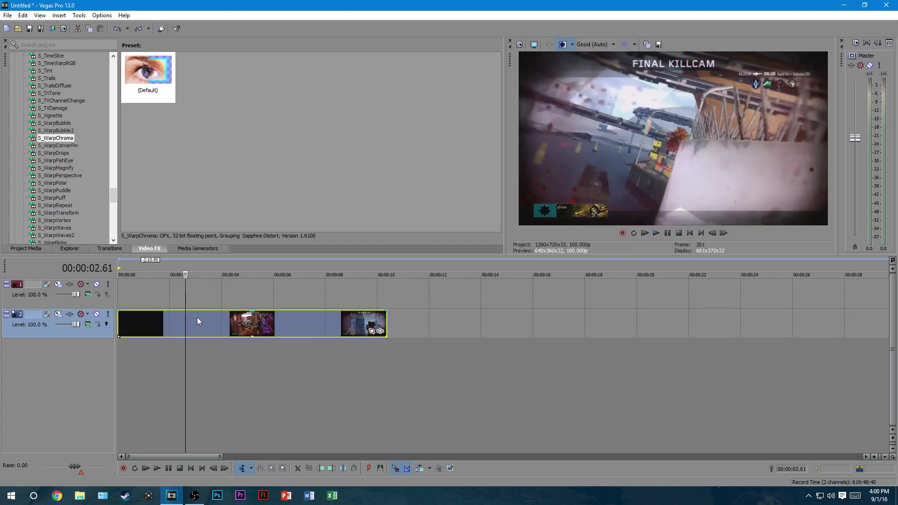
pyautogui.press('Right')
pyautogui.press('Right')
pyautogui.press('Right')
pyautogui.press('Right')
pyautogui.press('Right')
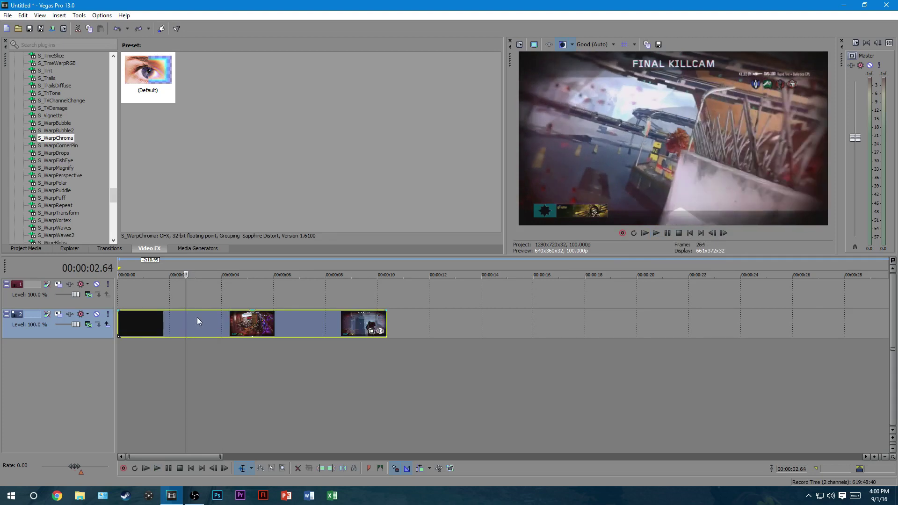
pyautogui.press('Right')
pyautogui.press('Right')
pyautogui.press('Right')
pyautogui.press('Right')
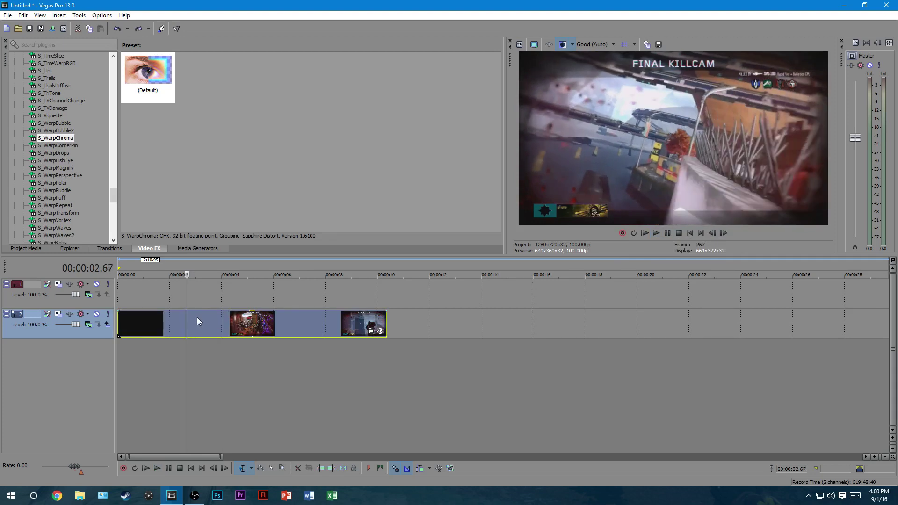
pyautogui.press('Right')
pyautogui.press('Right')
pyautogui.press('Right')
pyautogui.press('Right')
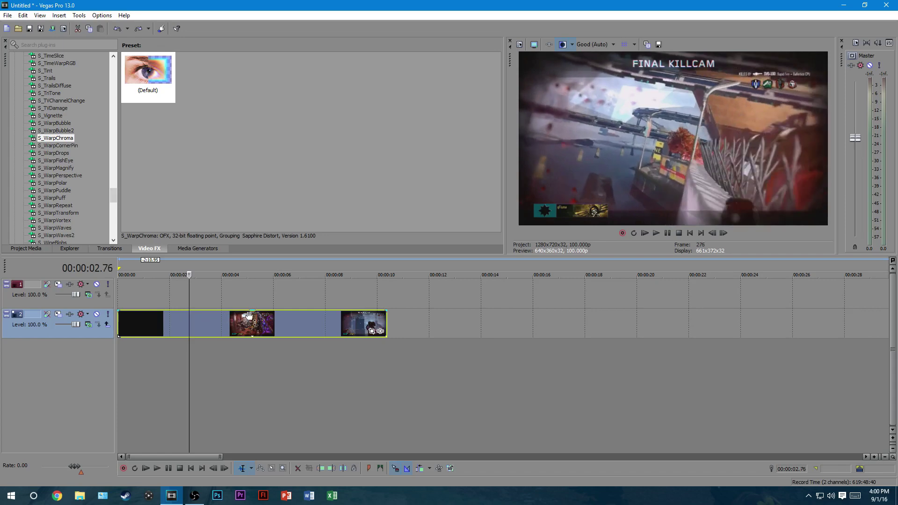
pyautogui.rightClick(229, 321)
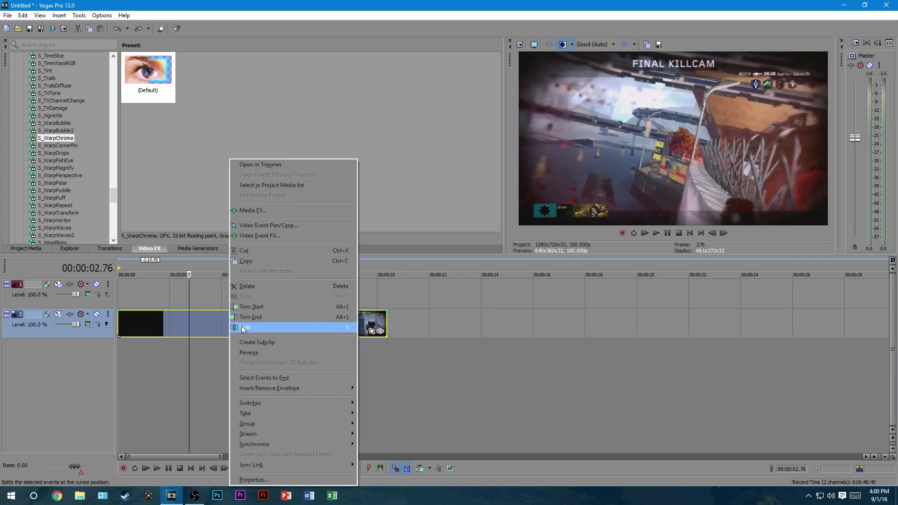
pyautogui.click(244, 327)
# Split the remaining second part of the gameplay clip at 00:00:03.33
pyautogui.press('Right')
pyautogui.press('Right')
pyautogui.press('Right')
pyautogui.press('Right')
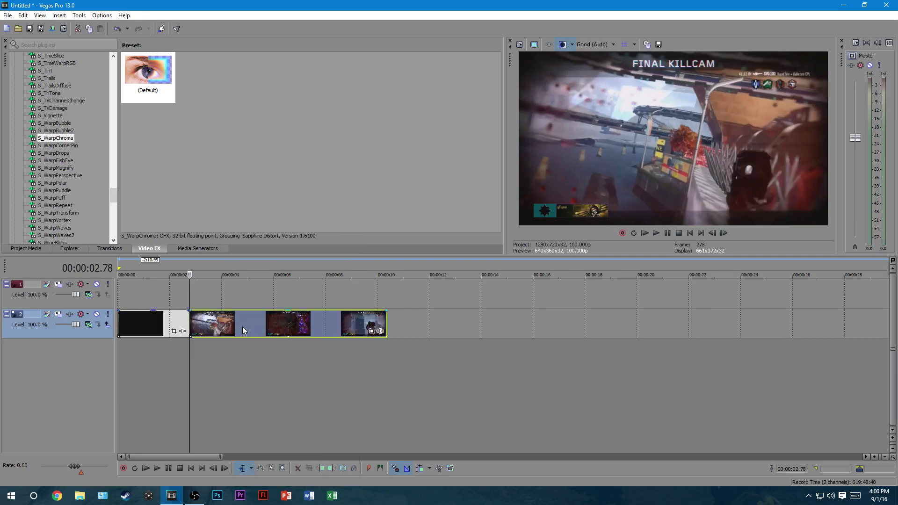
pyautogui.press('Right')
pyautogui.press('Right')
pyautogui.press('Right')
pyautogui.press('Right')
pyautogui.press('Right')
pyautogui.press('Right')
pyautogui.press('Right')
pyautogui.press('Right')
pyautogui.press('Right')
pyautogui.press('Right')
pyautogui.press('Right')
pyautogui.press('Right')
pyautogui.press('Right')
pyautogui.press('Right')
pyautogui.press('Right')
pyautogui.press('Right')
pyautogui.press('Right')
pyautogui.press('Right')
pyautogui.press('Right')
pyautogui.press('Right')
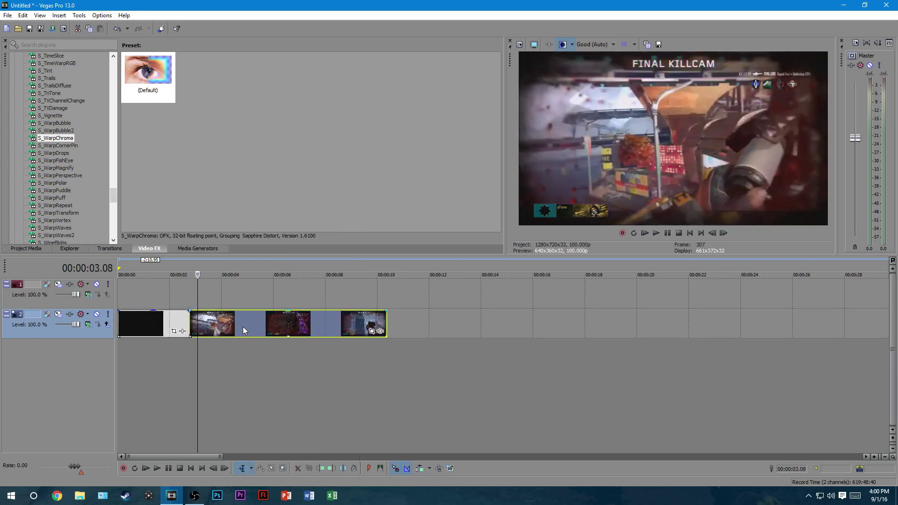
pyautogui.press('Right')
pyautogui.press('Right')
pyautogui.press('Right')
pyautogui.press('Right')
pyautogui.press('Right')
pyautogui.press('Right')
pyautogui.press('Right')
pyautogui.press('Right')
pyautogui.press('Right')
pyautogui.press('Right')
pyautogui.press('Right')
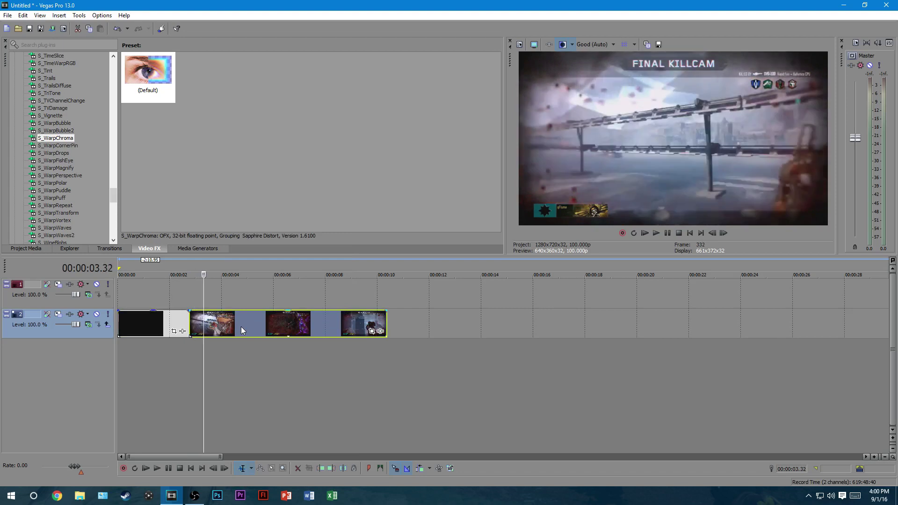
pyautogui.press('Right')
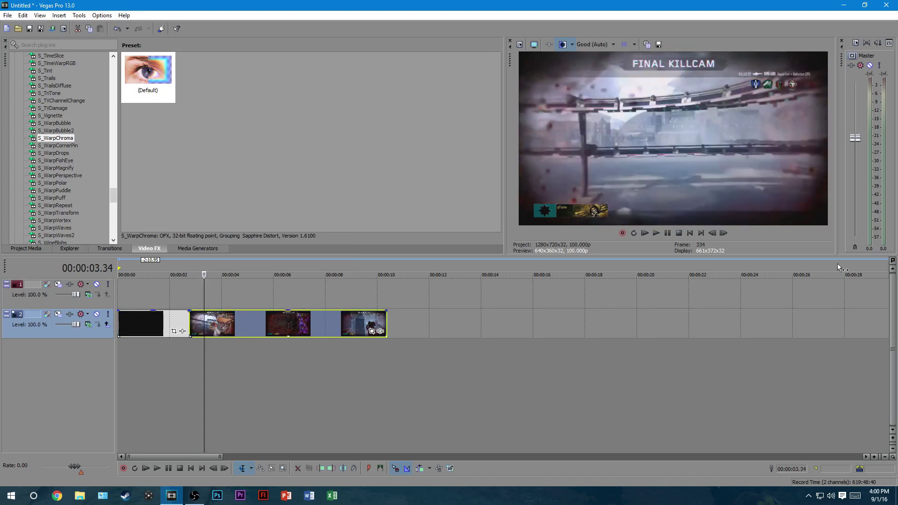
pyautogui.press('Left')
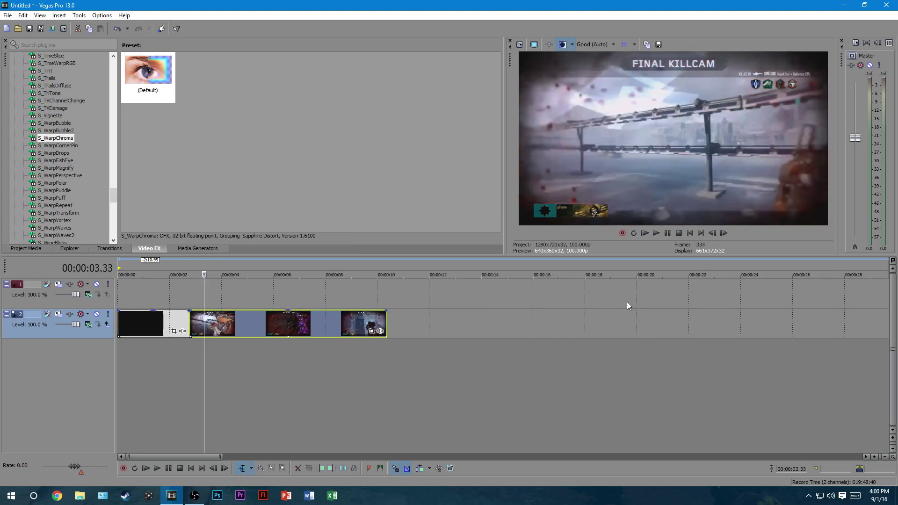
pyautogui.rightClick(229, 319)
pyautogui.click(248, 327)
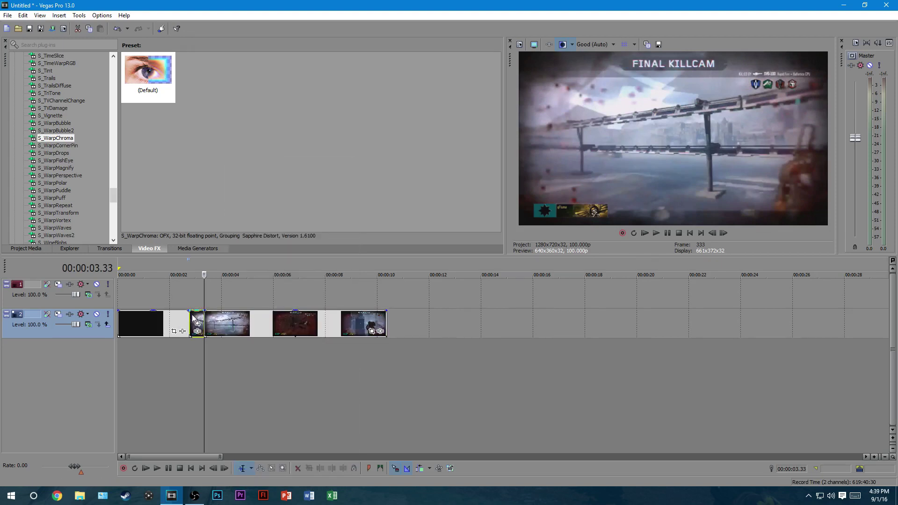
# Check the resample and playback rate settings in the properties of all three clip sections
pyautogui.rightClick(226, 322)
pyautogui.click(250, 479)
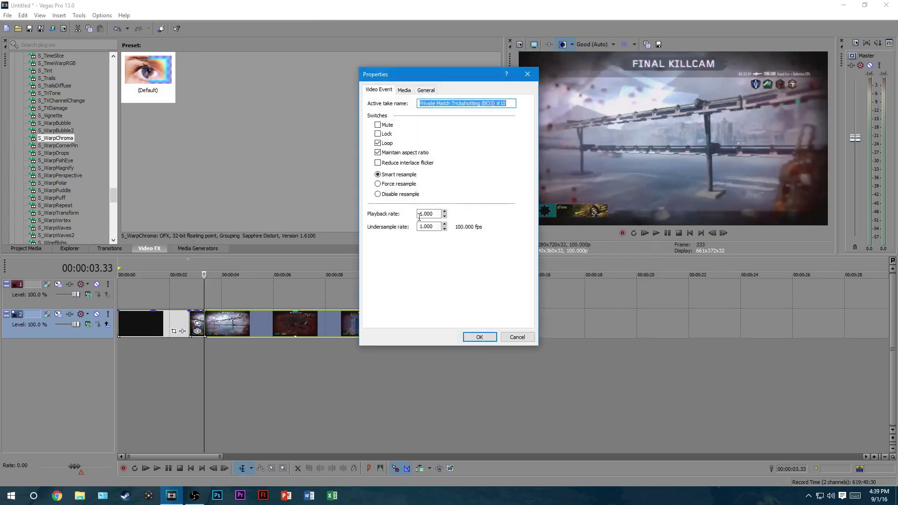
pyautogui.click(477, 337)
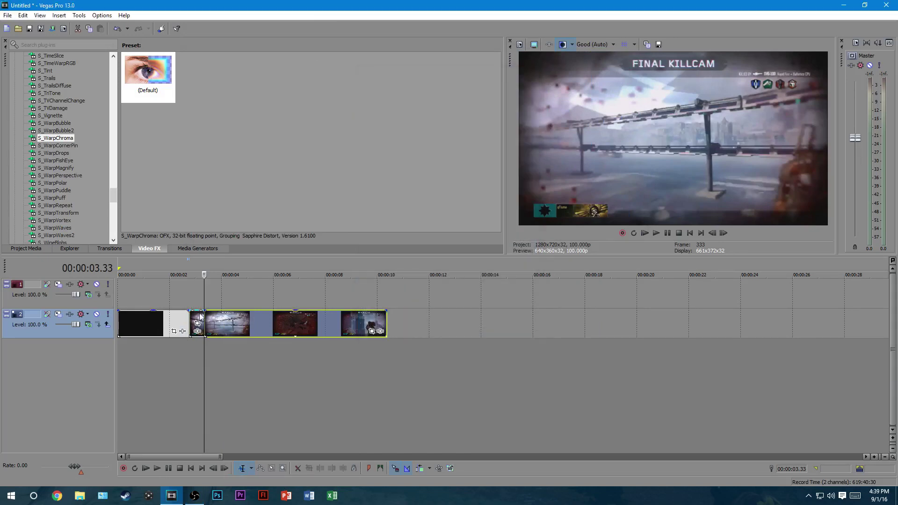
pyautogui.rightClick(198, 316)
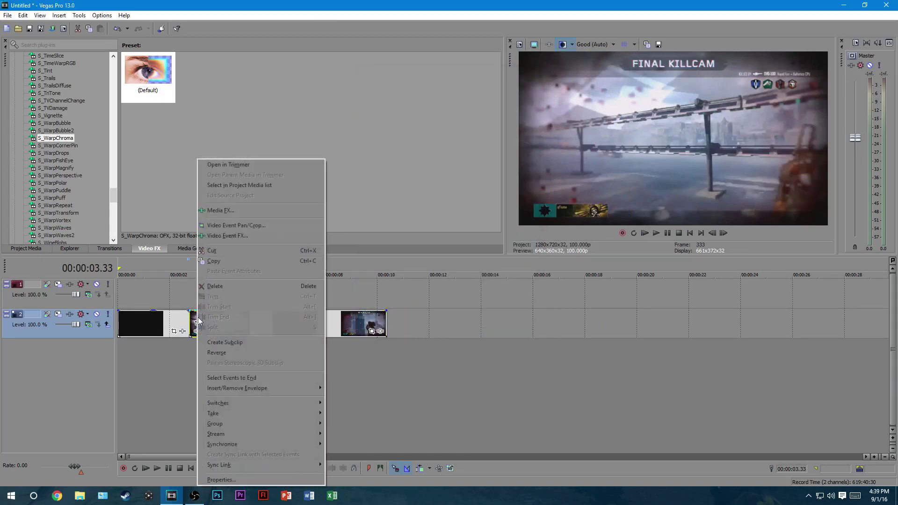
pyautogui.click(253, 479)
pyautogui.click(480, 337)
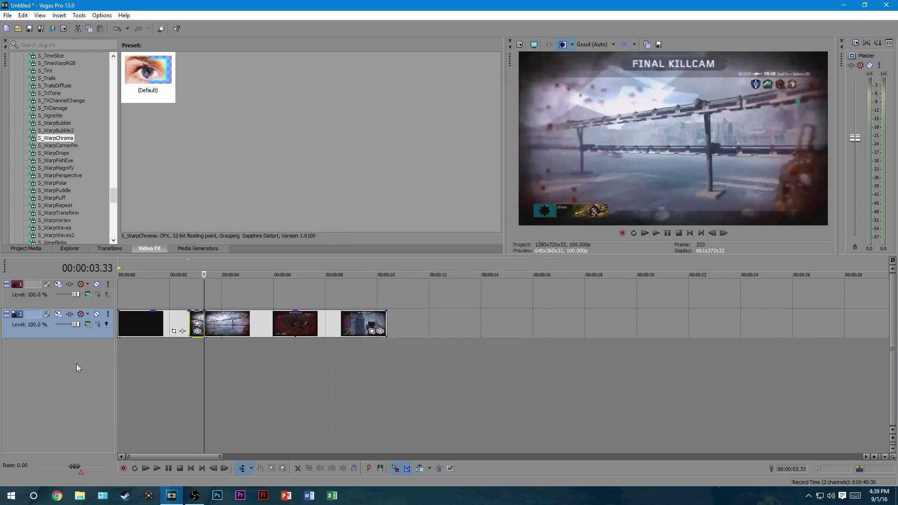
pyautogui.rightClick(153, 322)
pyautogui.click(229, 479)
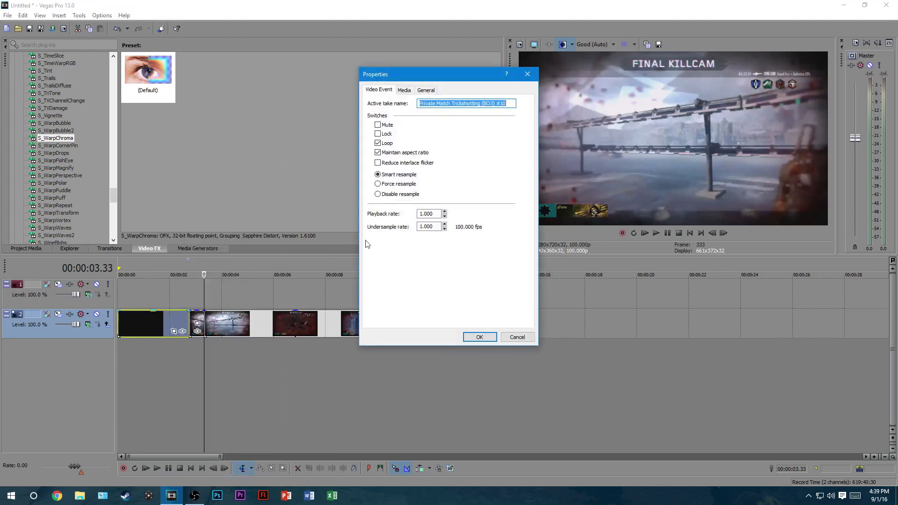
pyautogui.click(479, 337)
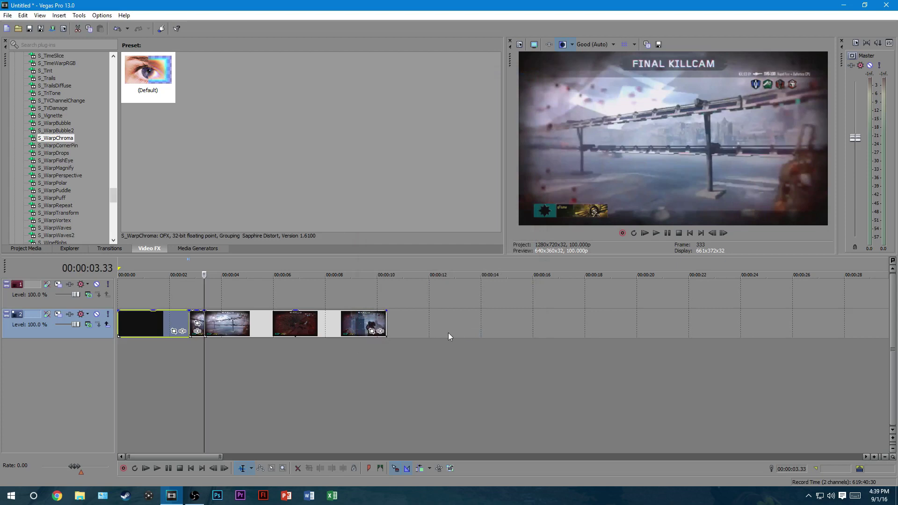
pyautogui.scroll(-2, 229, 316)
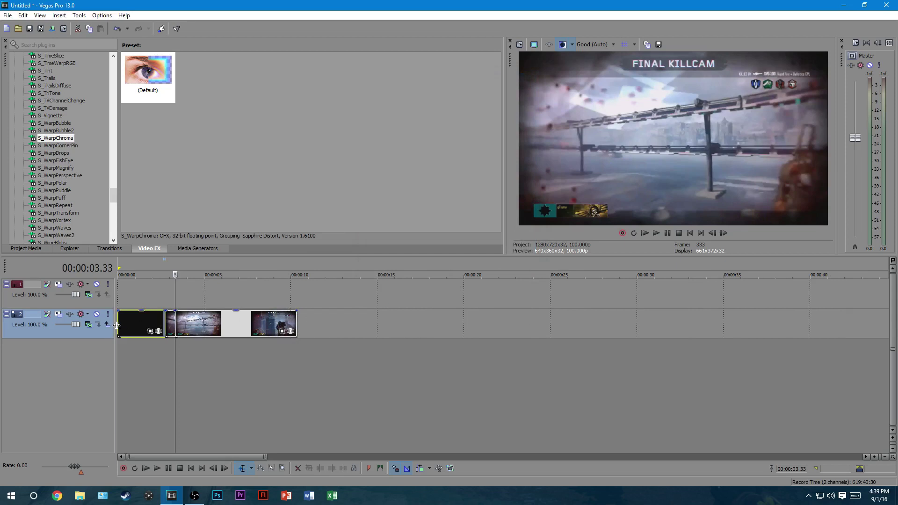
pyautogui.scroll(-1, 155, 333)
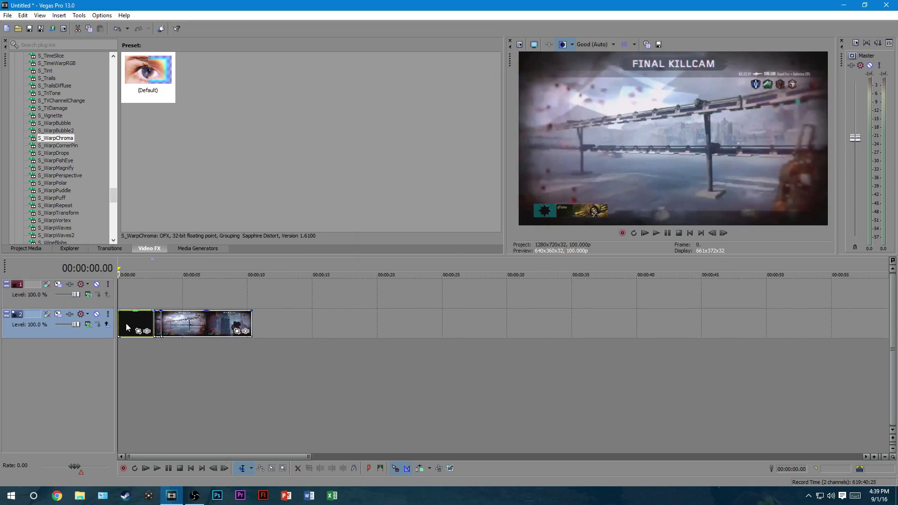
pyautogui.scroll(3, 263, 338)
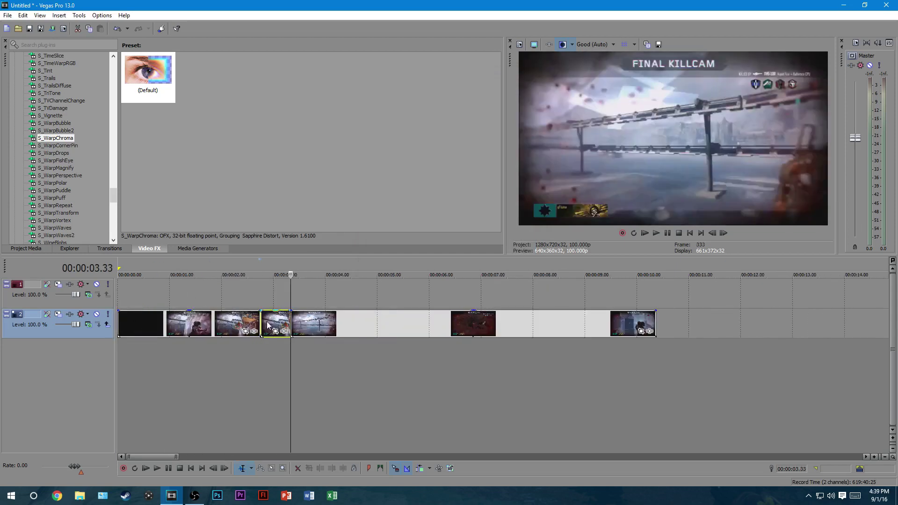
# Copy the short middle section of the gameplay clip onto the empty track above, starting at 00:00:02.76 directly over the original
pyautogui.rightClick(268, 325)
pyautogui.click(324, 260)
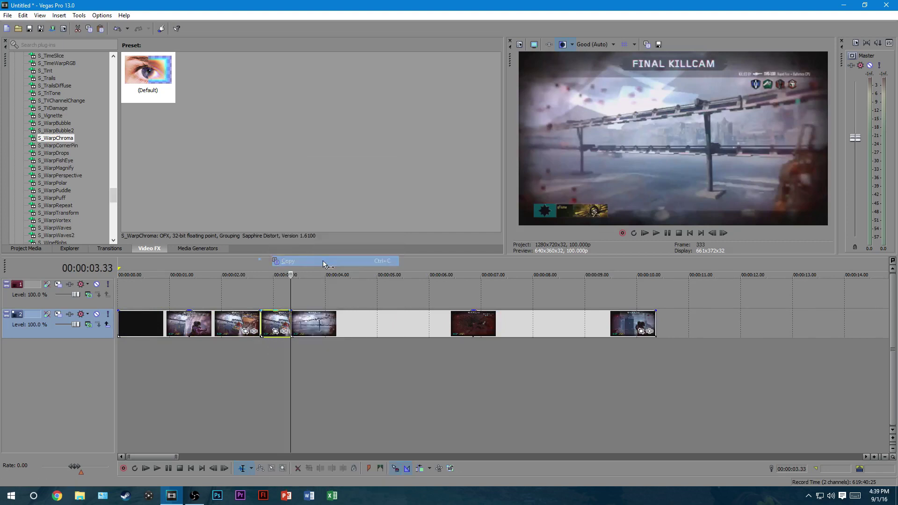
pyautogui.rightClick(272, 297)
pyautogui.click(289, 299)
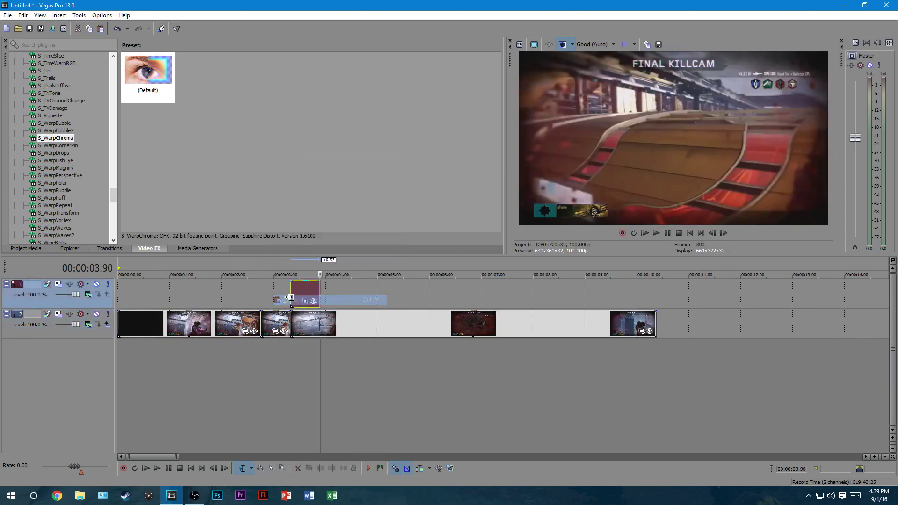
pyautogui.moveTo(290, 297); pyautogui.dragTo(262, 290)
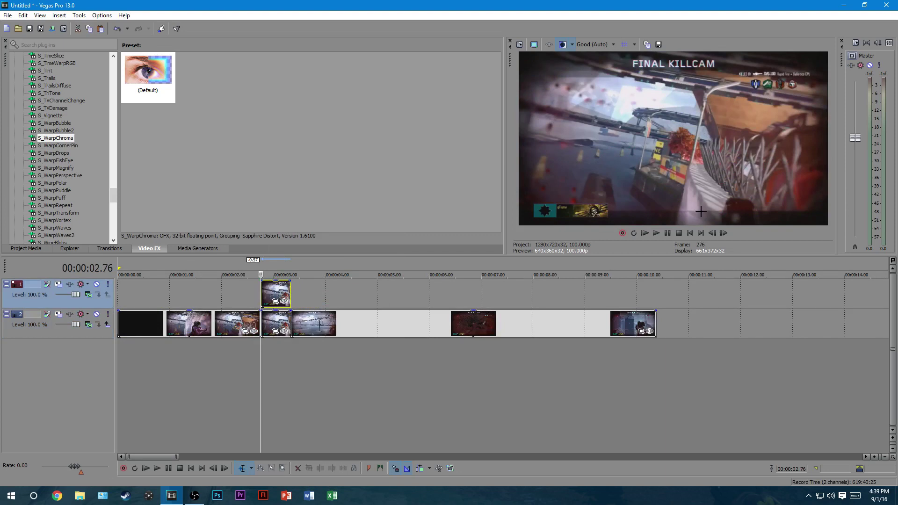
pyautogui.click(290, 291)
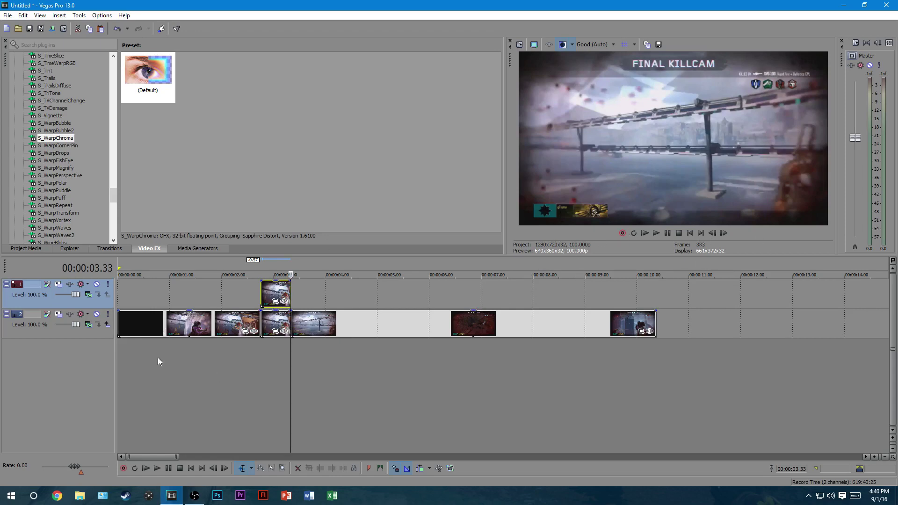
# Add the Cinemascope 2-35-1 Croplines image from the Pictures library on a new top track, extended to the end of the gameplay clip
pyautogui.click(79, 496)
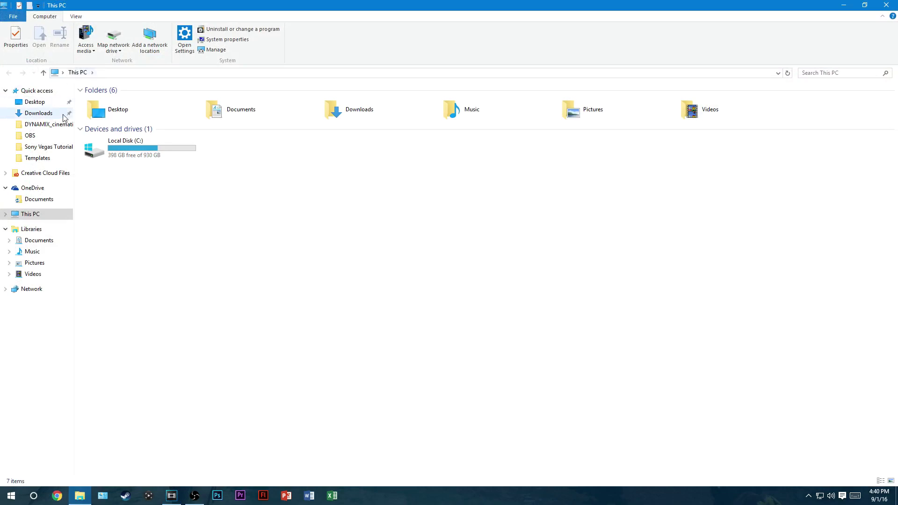
pyautogui.click(58, 116)
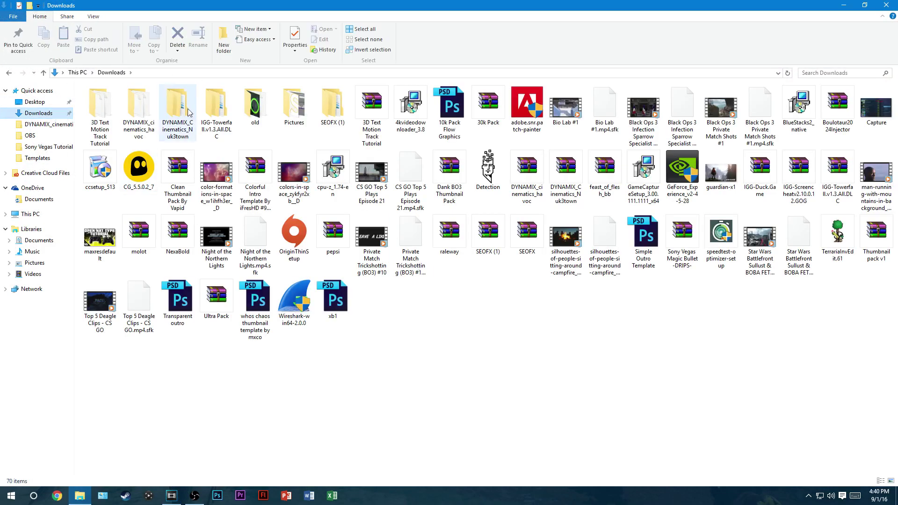
pyautogui.doubleClick(290, 110)
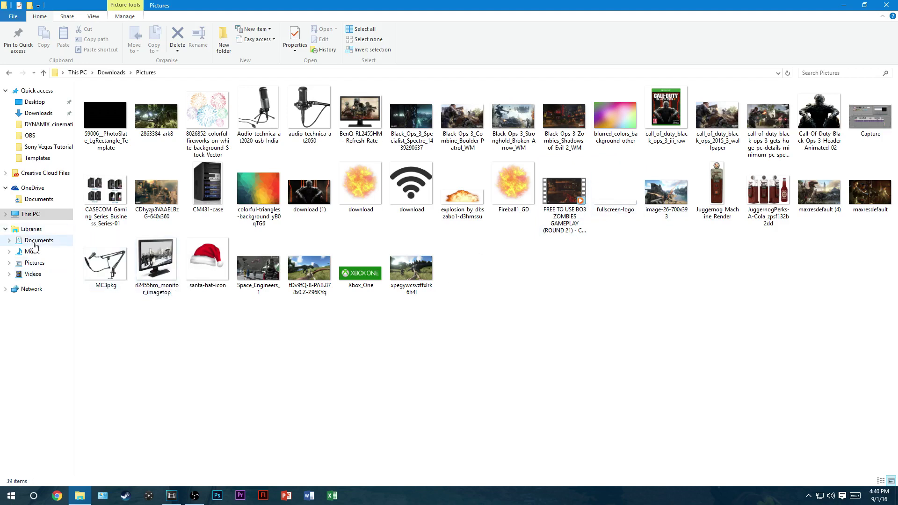
pyautogui.click(47, 266)
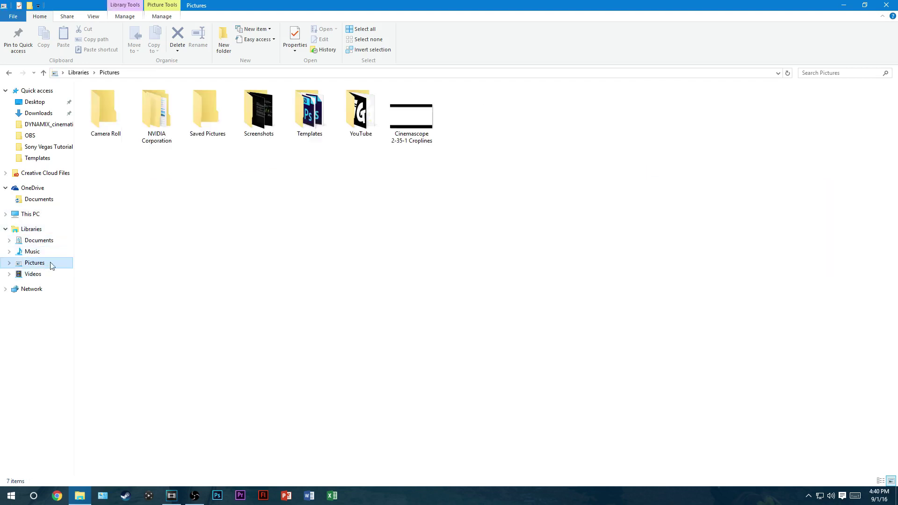
pyautogui.moveTo(412, 115); pyautogui.dragTo(119, 289)
pyautogui.moveTo(376, 285); pyautogui.dragTo(656, 285)
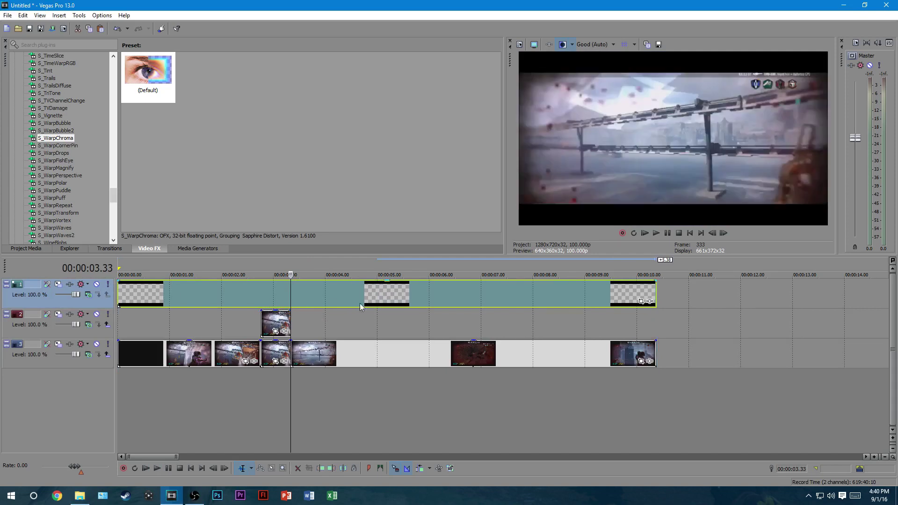
pyautogui.click(96, 284)
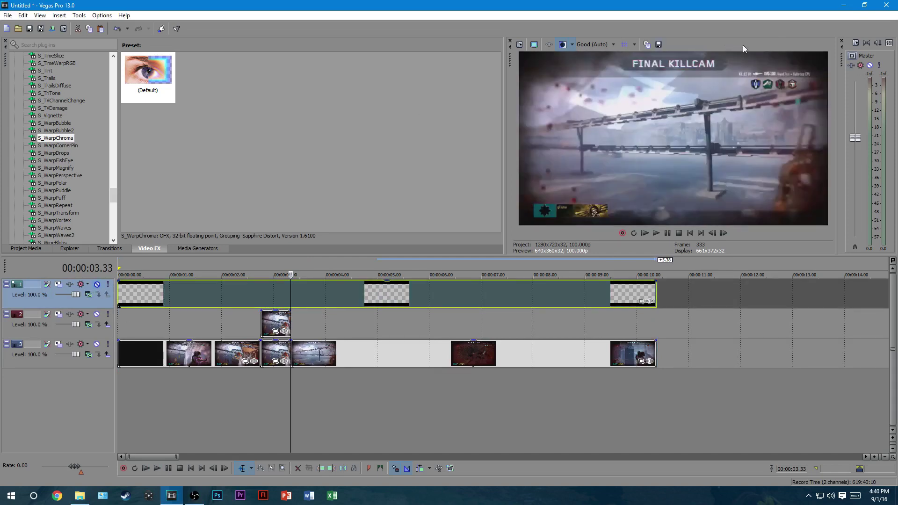
pyautogui.click(97, 285)
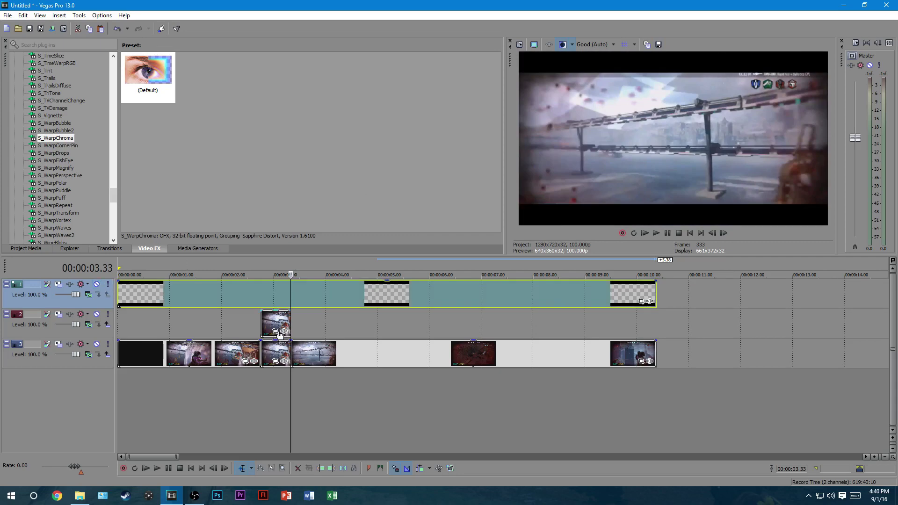
# Open Event Pan/Crop for the copied section on track 2 at its first frame and enable its mask
pyautogui.click(263, 325)
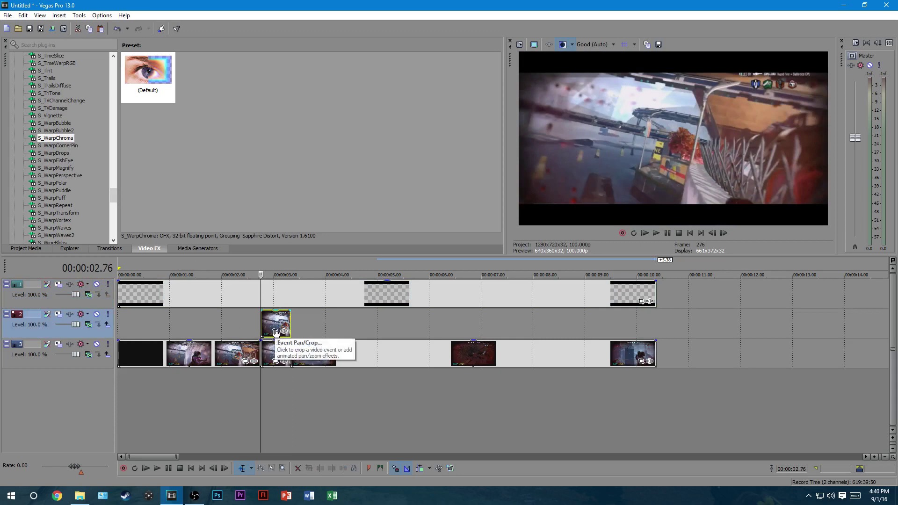
pyautogui.click(276, 331)
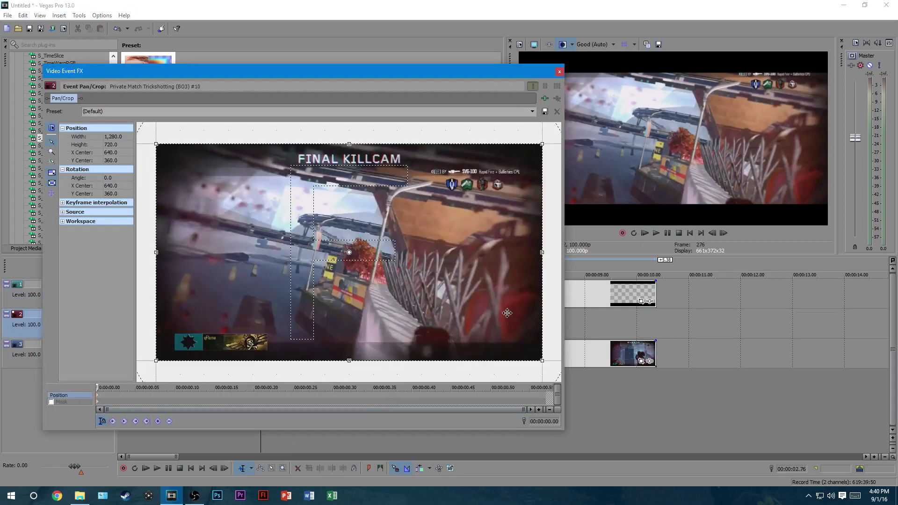
pyautogui.click(52, 401)
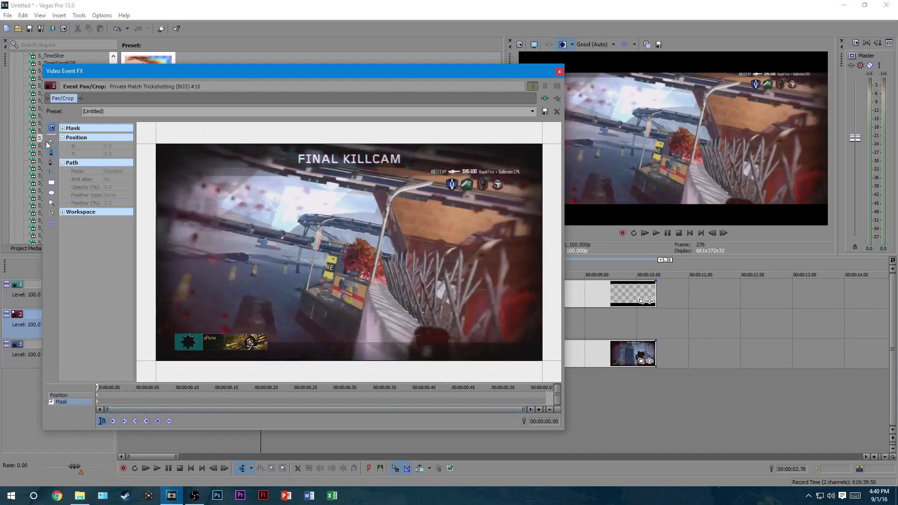
pyautogui.scroll(3, 382, 274)
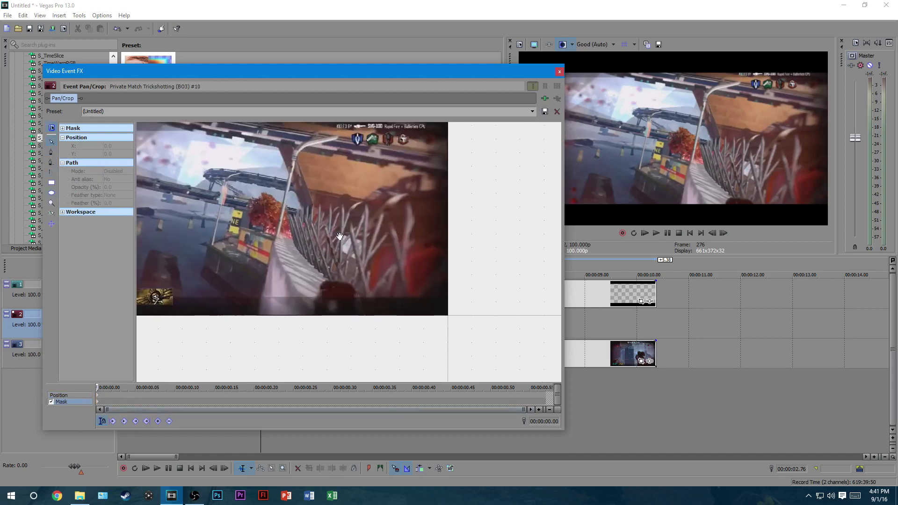
pyautogui.scroll(2, 391, 267)
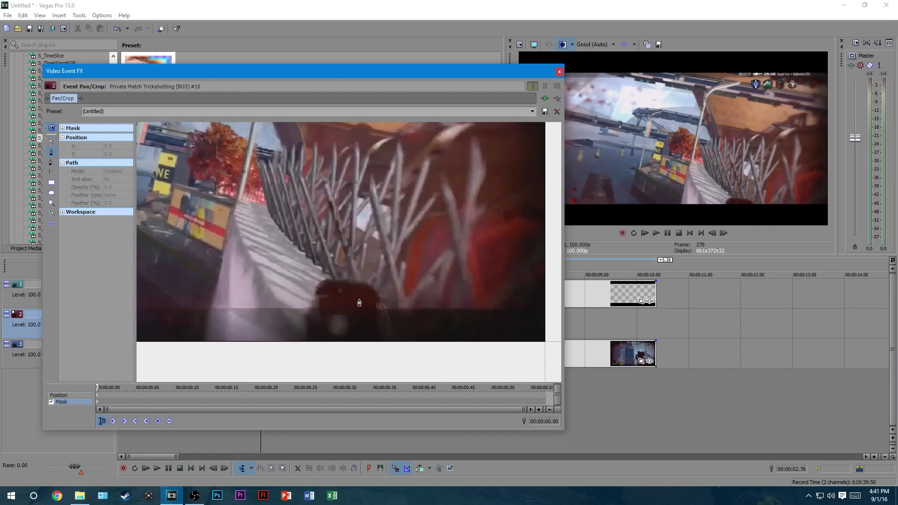
# Mute track 3 so that the original gameplay clip is hidden while masking the copied section
pyautogui.moveTo(377, 71); pyautogui.dragTo(621, 265)
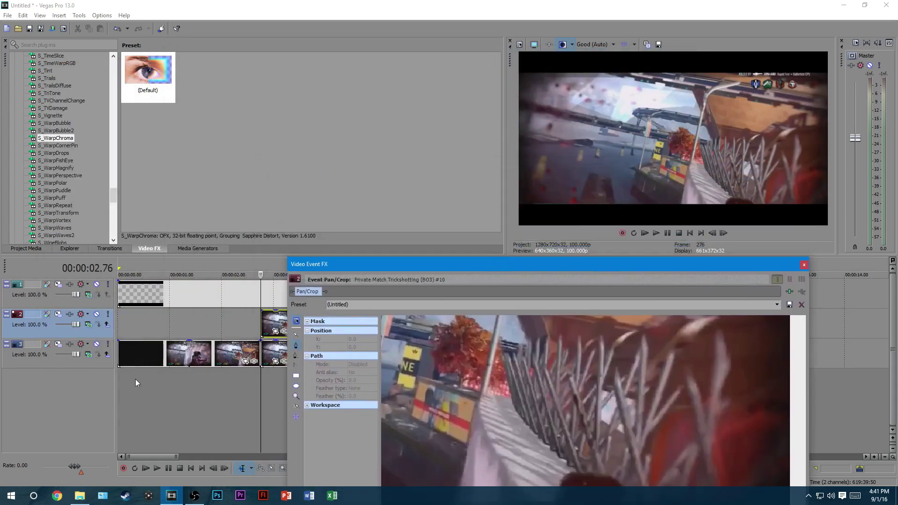
pyautogui.click(96, 344)
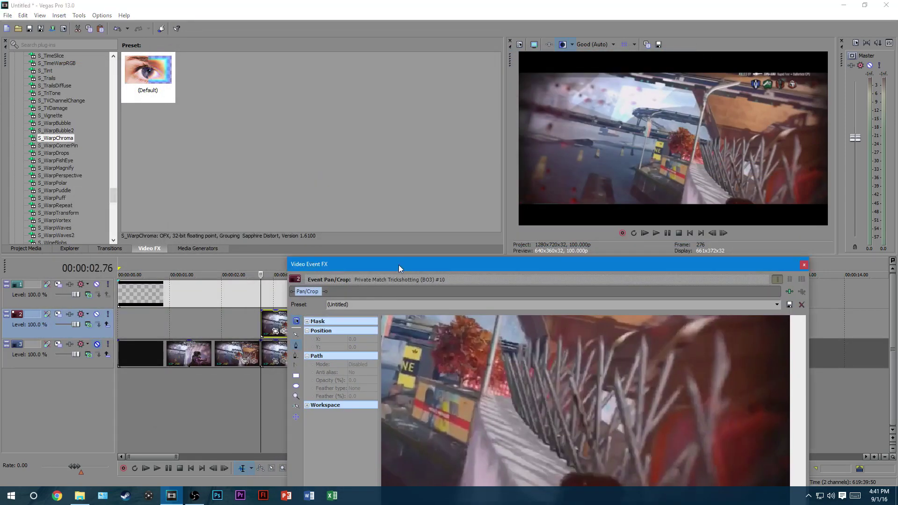
pyautogui.moveTo(398, 265); pyautogui.dragTo(112, 48)
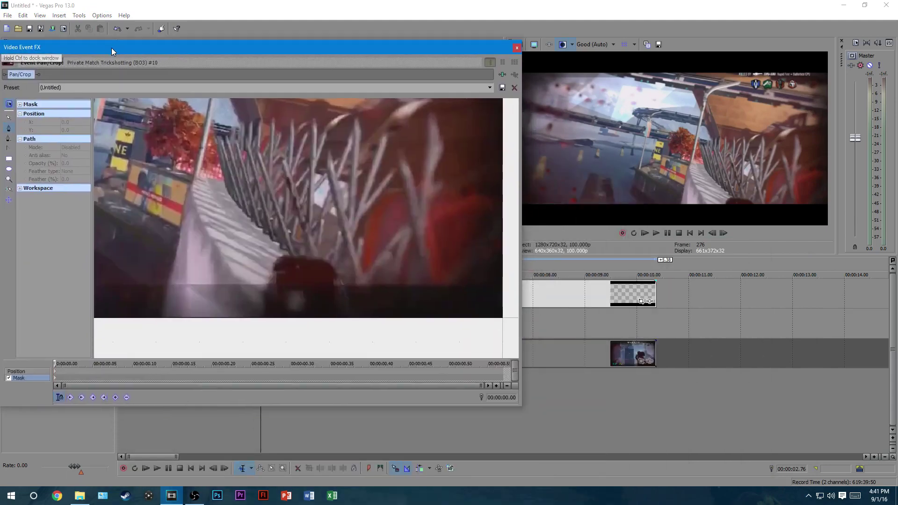
# Draw a closed mask path around the dark red foreground object at the frame's lower edge, extending slightly below the picture
pyautogui.click(262, 286)
pyautogui.click(267, 262)
pyautogui.click(283, 250)
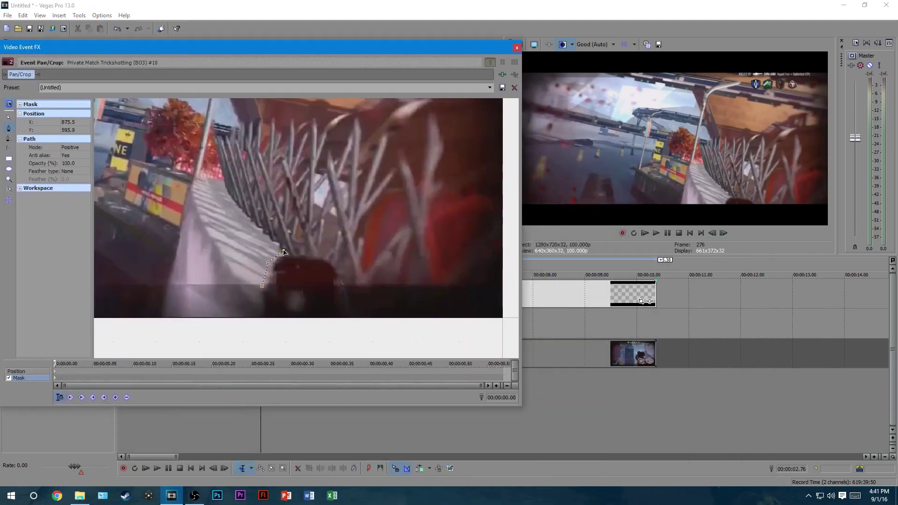
pyautogui.click(310, 254)
pyautogui.click(335, 256)
pyautogui.click(341, 269)
pyautogui.click(349, 285)
pyautogui.click(361, 311)
pyautogui.click(359, 327)
pyautogui.click(279, 333)
pyautogui.click(252, 332)
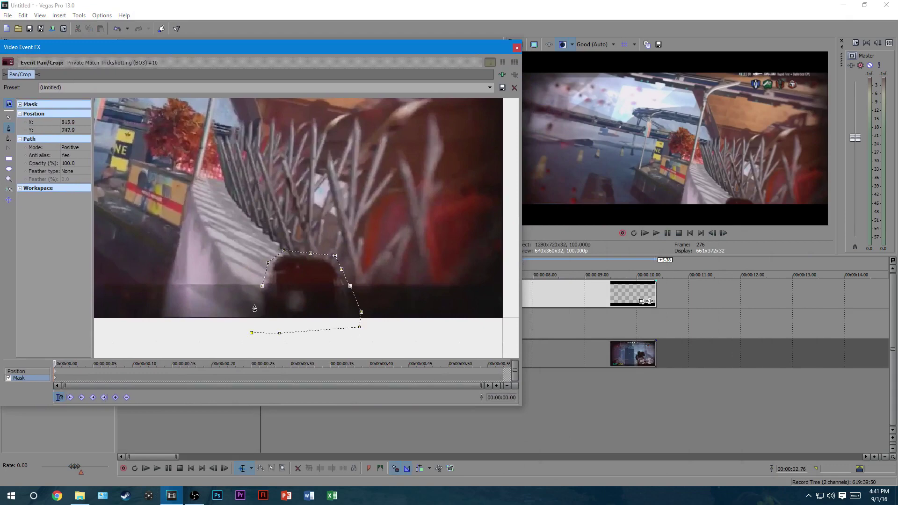
pyautogui.click(261, 286)
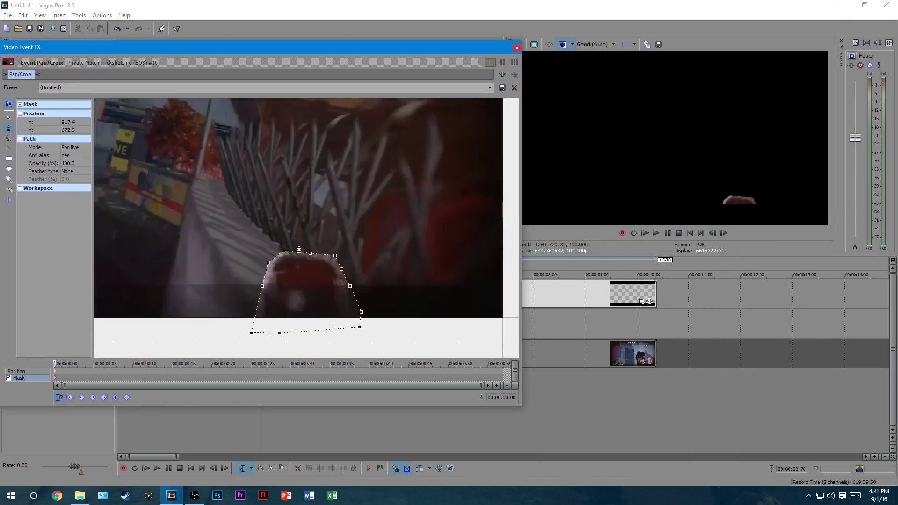
# Set the mask path's feather type to Out and its feather amount to 1%
pyautogui.click(68, 171)
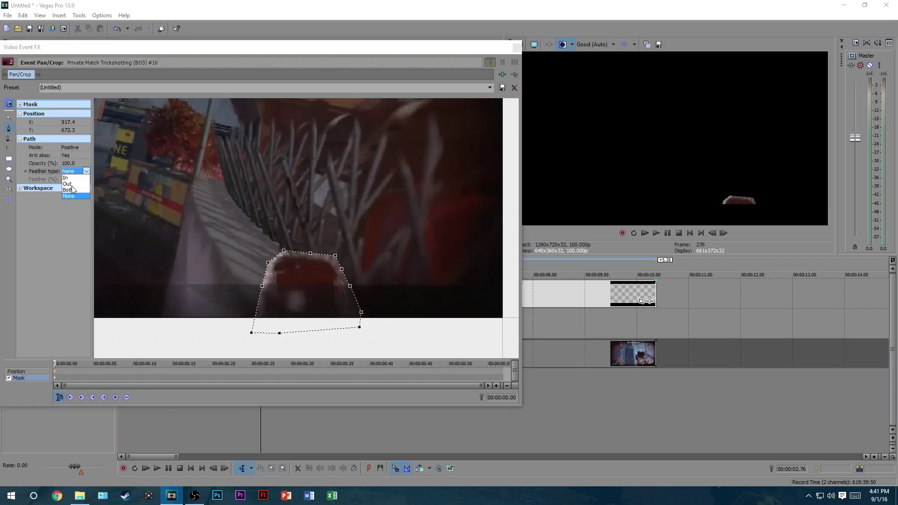
pyautogui.click(69, 184)
pyautogui.click(70, 178)
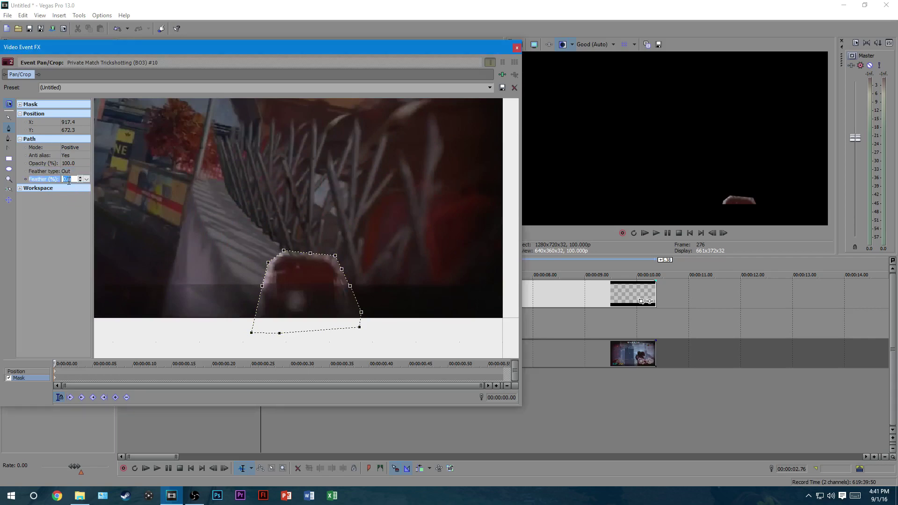
pyautogui.write('1')
pyautogui.press('Return')
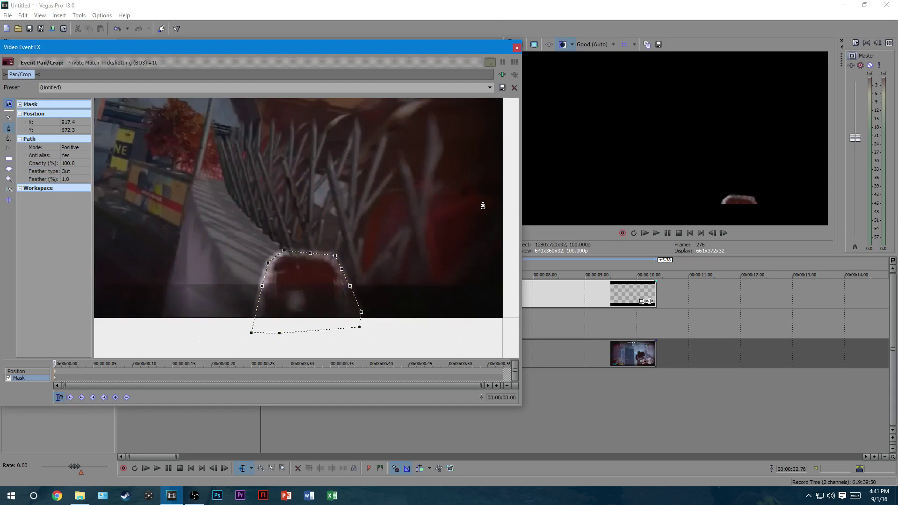
# Move the two upper corner points of the mask slightly inward to fit the object's outline more closely
pyautogui.click(335, 256)
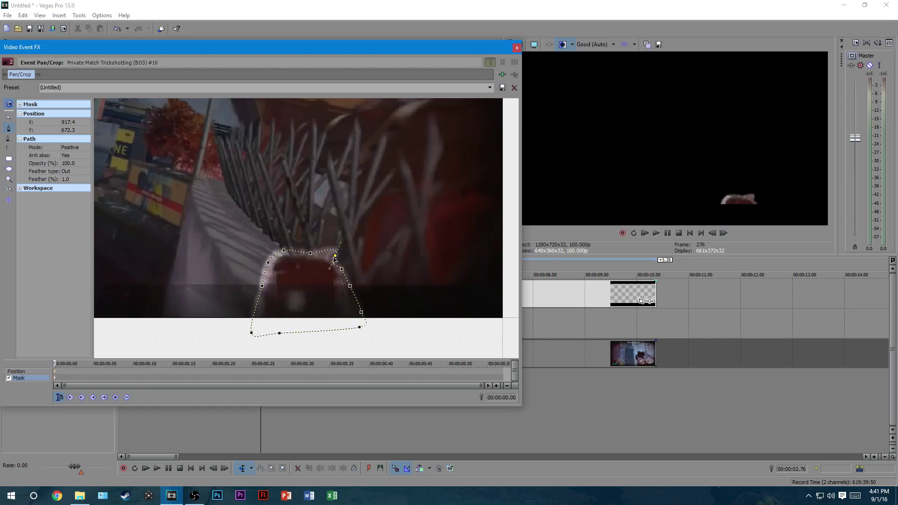
pyautogui.hotkey('ctrl', 'z')
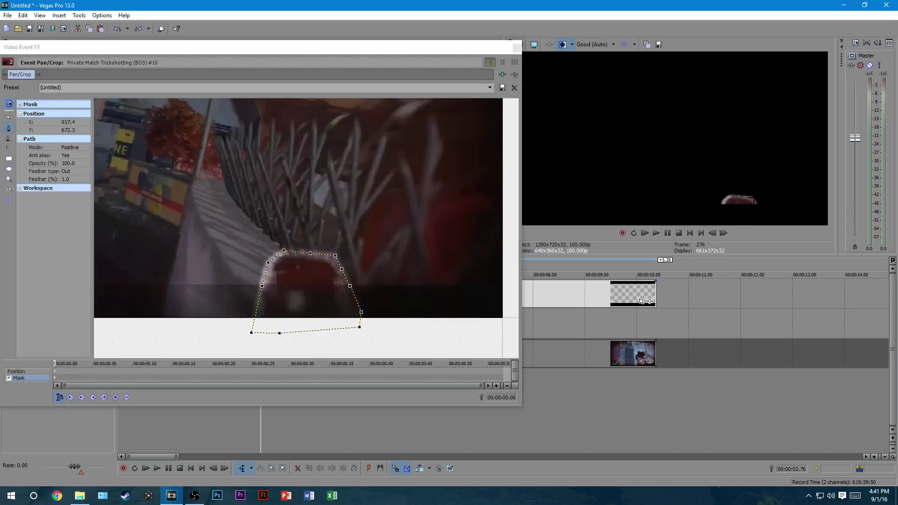
pyautogui.click(335, 256)
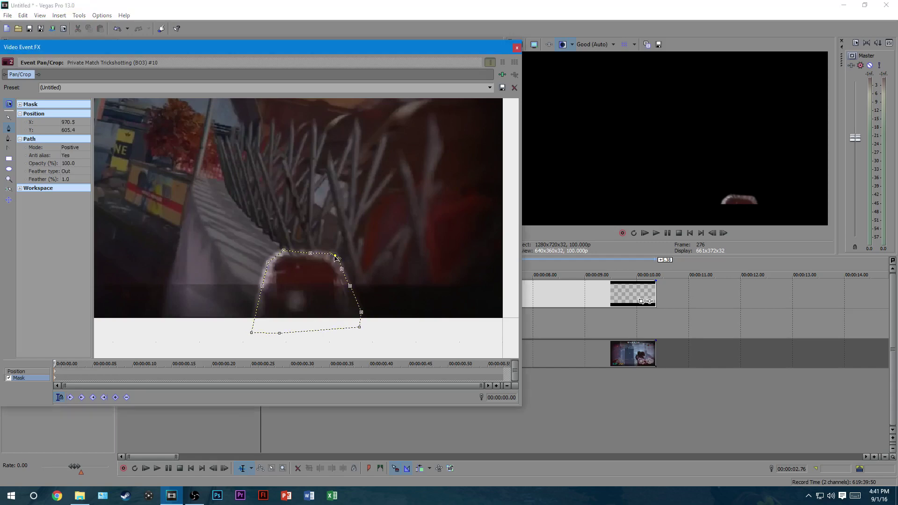
pyautogui.moveTo(336, 257); pyautogui.dragTo(333, 258)
pyautogui.click(284, 252)
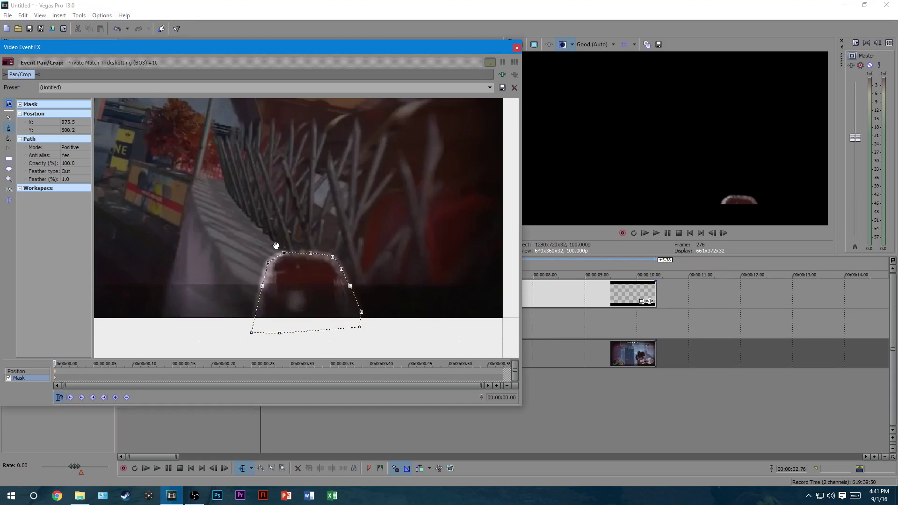
# Go to the mask frame at 00:00:00.01 and delete the existing mask path there
pyautogui.click(74, 377)
pyautogui.press('Left')
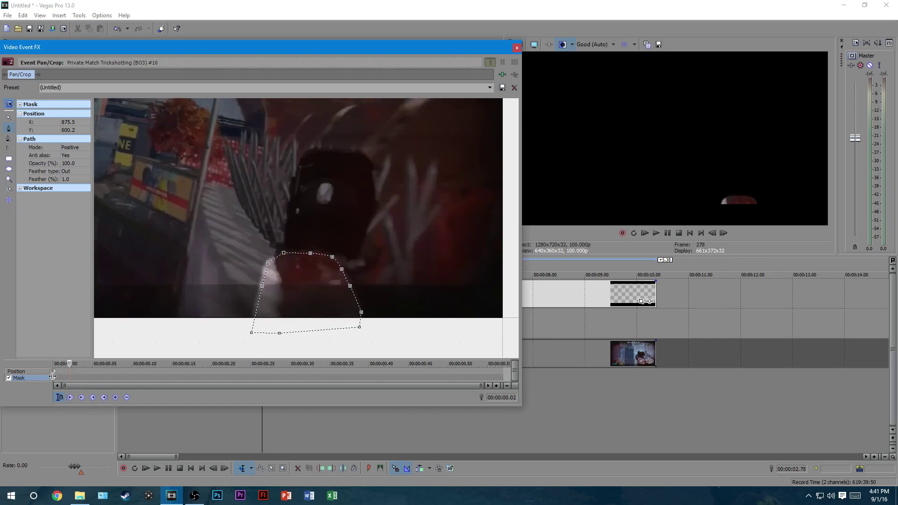
pyautogui.press('Left')
pyautogui.press('Left')
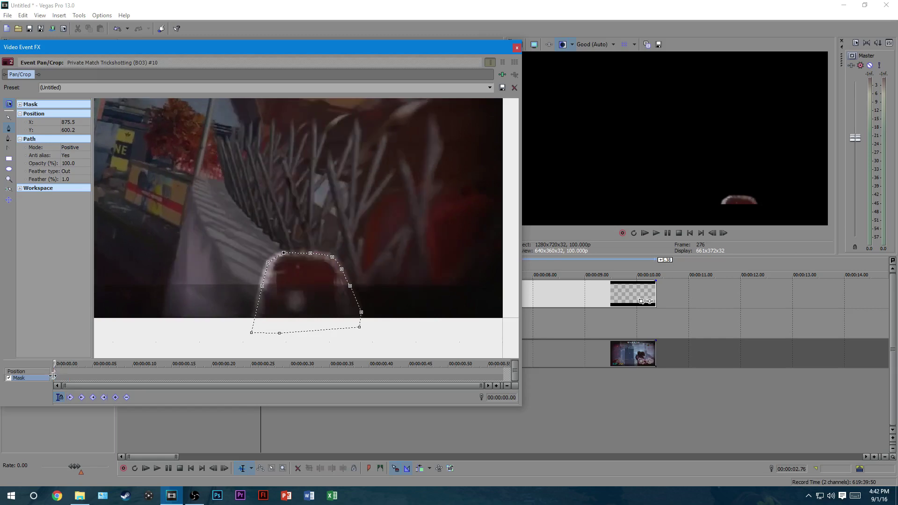
pyautogui.press('Right')
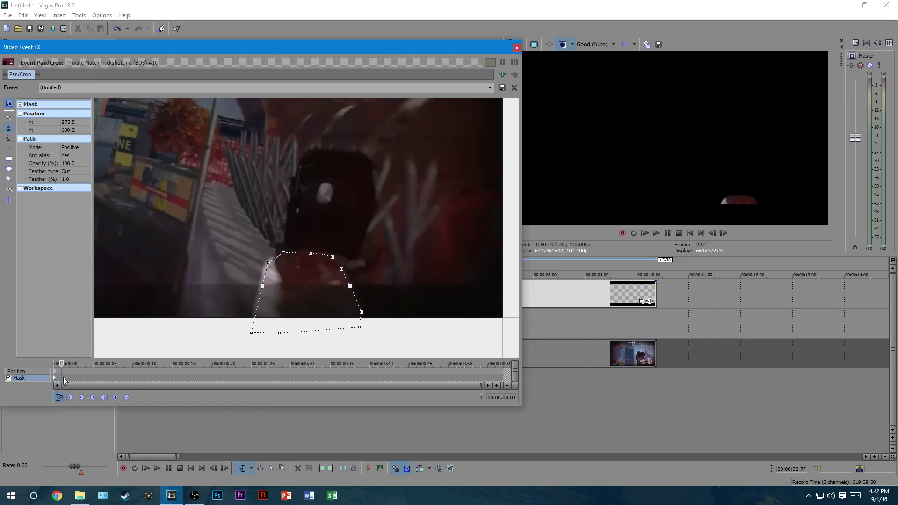
pyautogui.click(296, 254)
pyautogui.press('Delete')
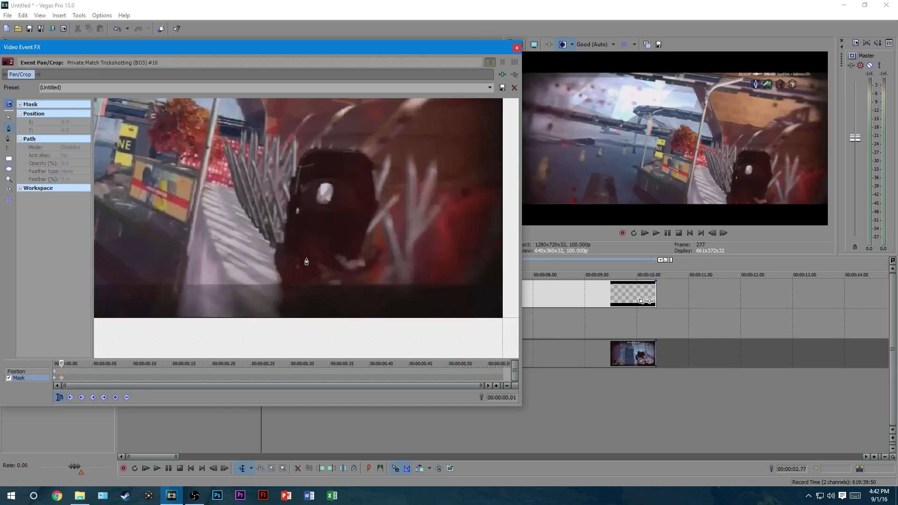
# Draw a new closed mask path around the whole dark foreground object at 00:00:00.01, extending just below the picture's lower edge
pyautogui.click(270, 319)
pyautogui.click(270, 273)
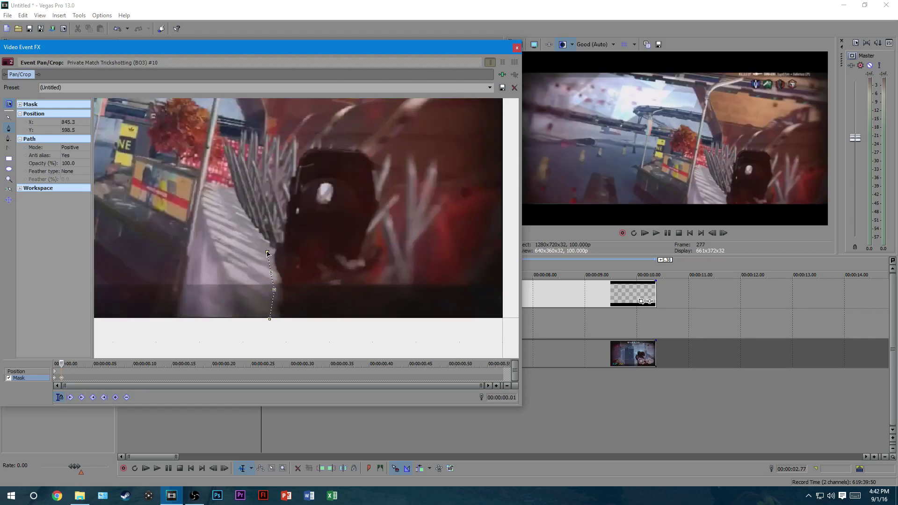
pyautogui.click(284, 201)
pyautogui.click(283, 177)
pyautogui.click(294, 155)
pyautogui.click(302, 142)
pyautogui.click(334, 142)
pyautogui.click(371, 144)
pyautogui.click(376, 154)
pyautogui.click(382, 172)
pyautogui.click(387, 203)
pyautogui.click(386, 242)
pyautogui.click(388, 270)
pyautogui.click(384, 283)
pyautogui.click(371, 309)
pyautogui.click(370, 328)
pyautogui.click(316, 332)
pyautogui.click(269, 319)
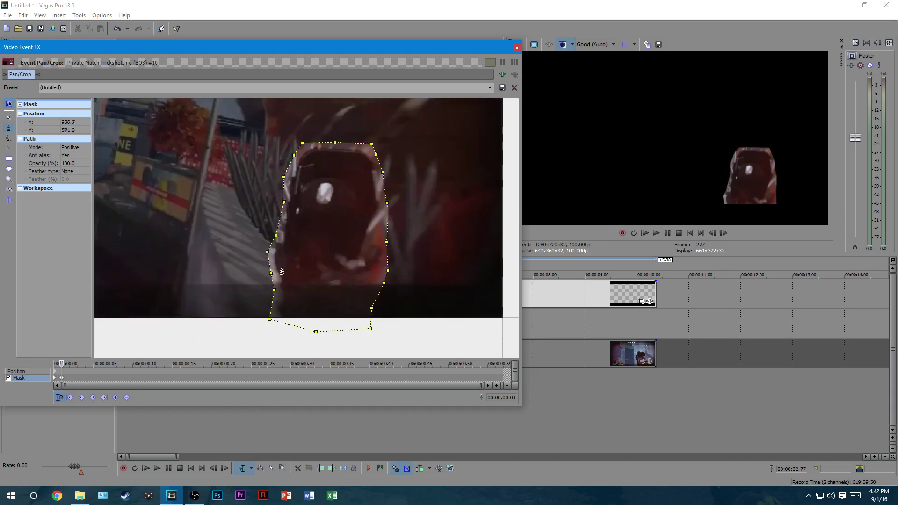
# Set the feather type of the mask path at 00:00:00.01 to Out with a feather amount of 1%
pyautogui.click(68, 172)
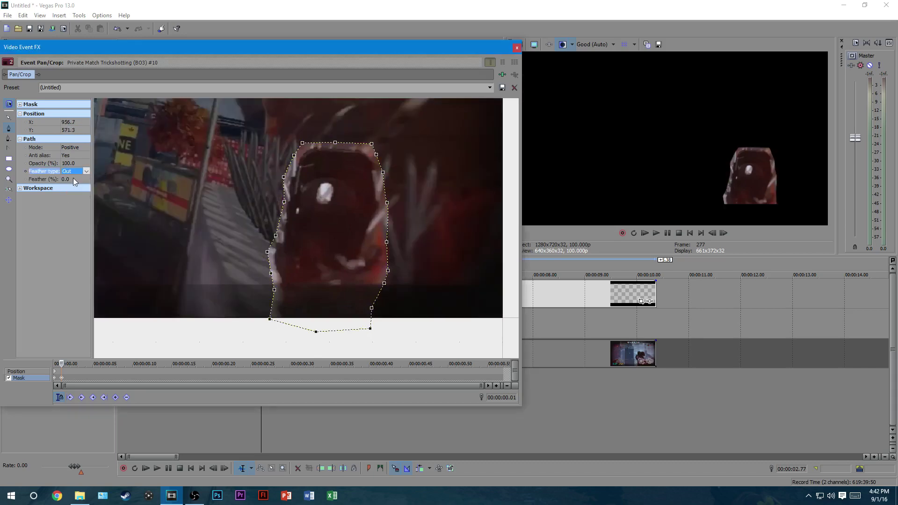
pyautogui.click(73, 178)
pyautogui.click(75, 179)
pyautogui.write('1')
pyautogui.press('Return')
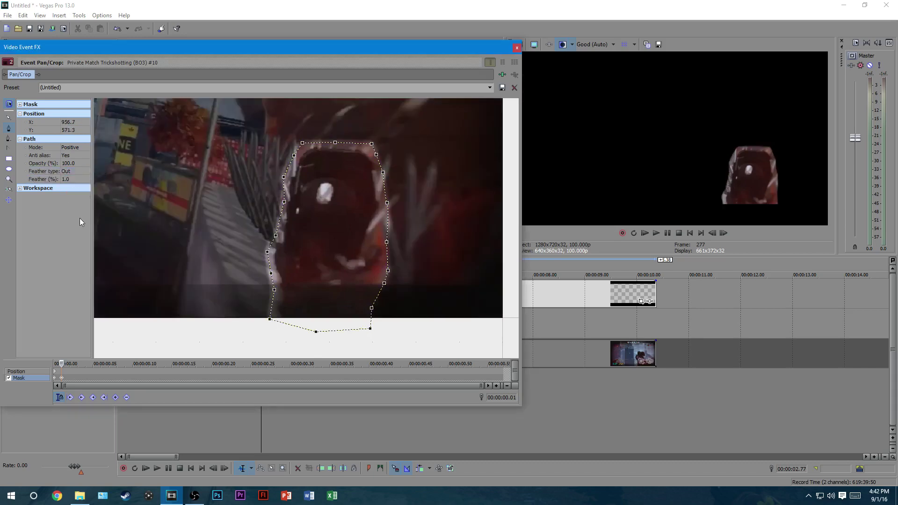
# Move the two upper corner points of the 00:00:00.01 mask slightly inward to follow the object's outline more closely
pyautogui.click(322, 149)
pyautogui.click(304, 148)
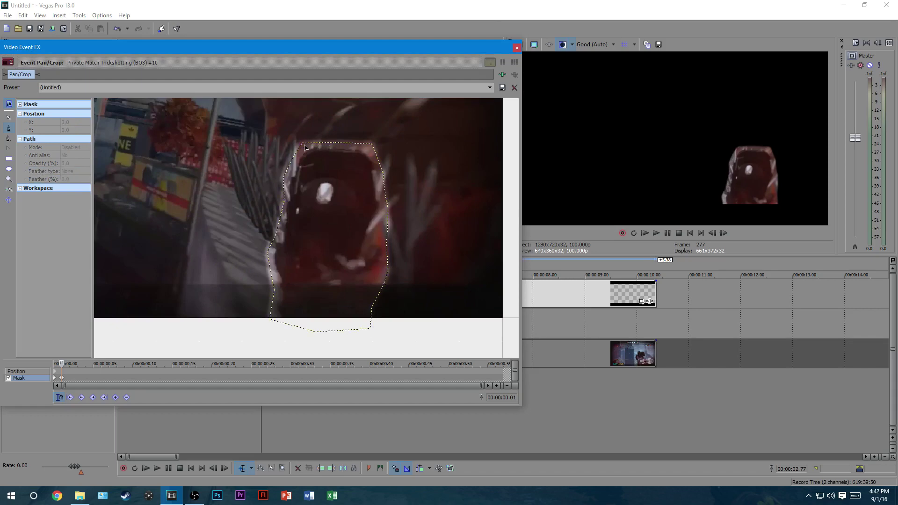
pyautogui.click(304, 145)
pyautogui.moveTo(303, 145); pyautogui.dragTo(303, 147)
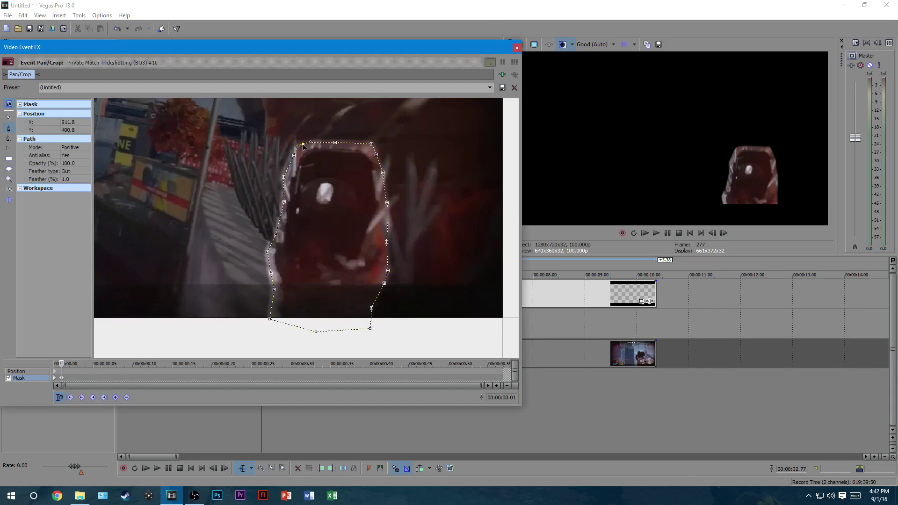
pyautogui.click(371, 145)
pyautogui.moveTo(370, 145); pyautogui.dragTo(368, 146)
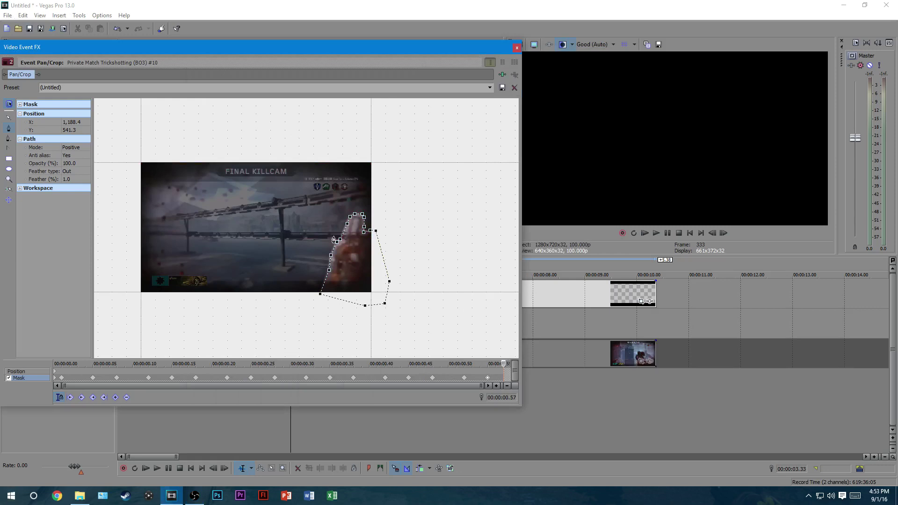
# Review the mask keyframes one by one from 00:00:00.55 back to 00:00:00.00, checking how each path outlines the foreground object
pyautogui.click(489, 380)
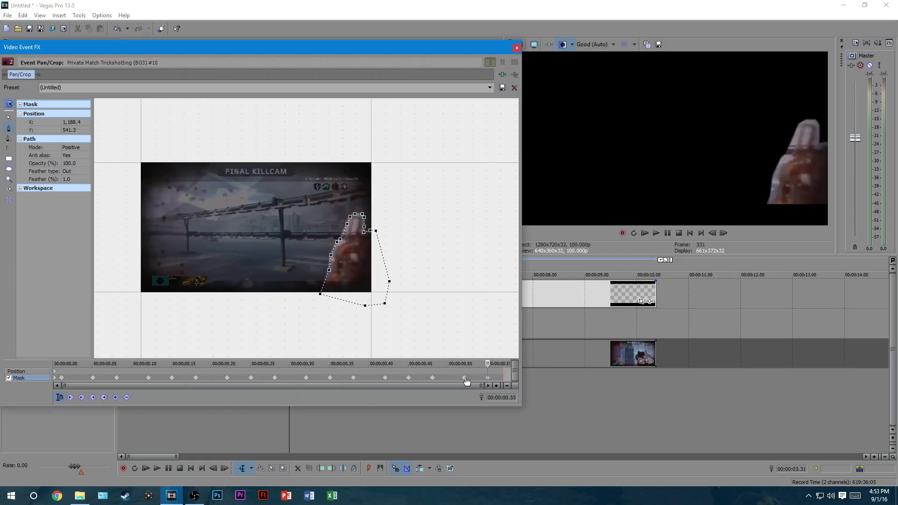
pyautogui.click(465, 379)
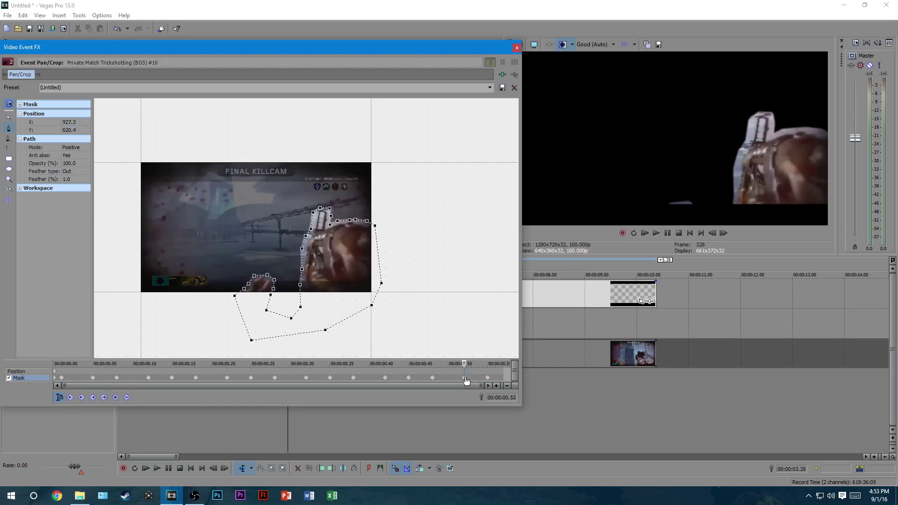
pyautogui.click(432, 378)
pyautogui.click(408, 378)
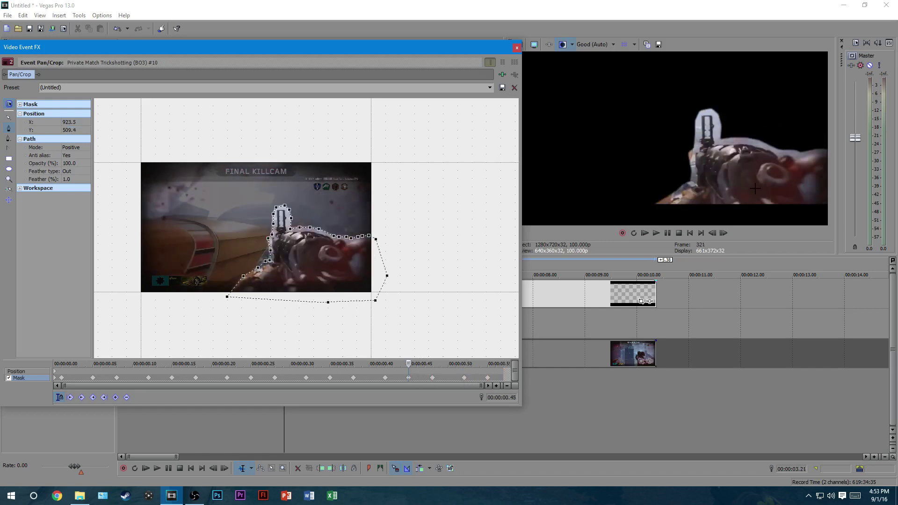
pyautogui.click(383, 378)
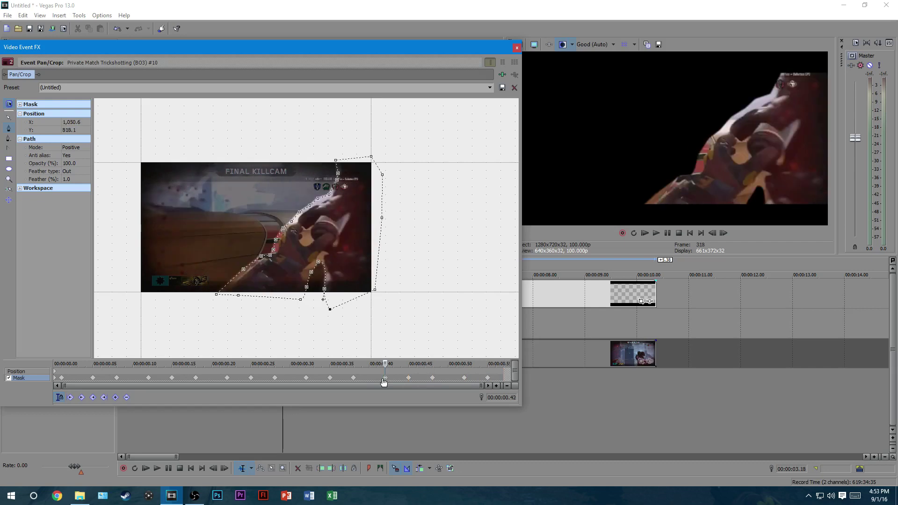
pyautogui.click(353, 378)
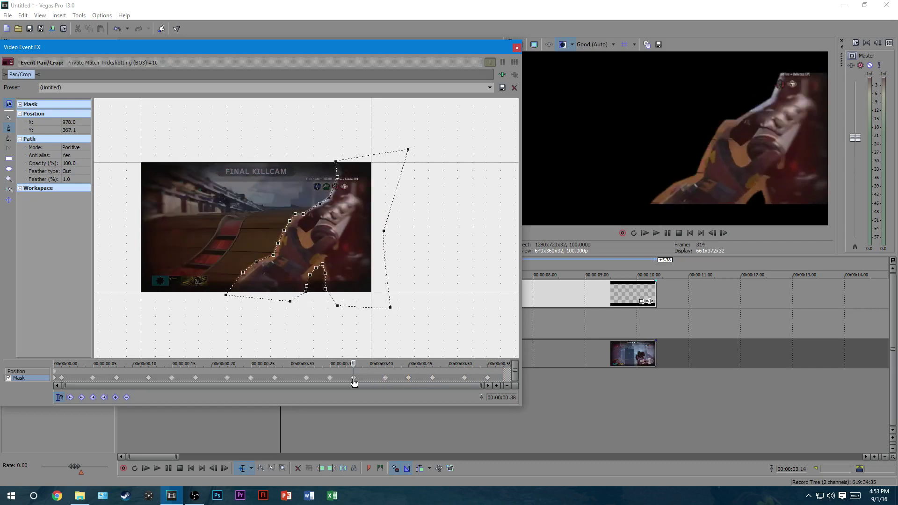
pyautogui.click(330, 378)
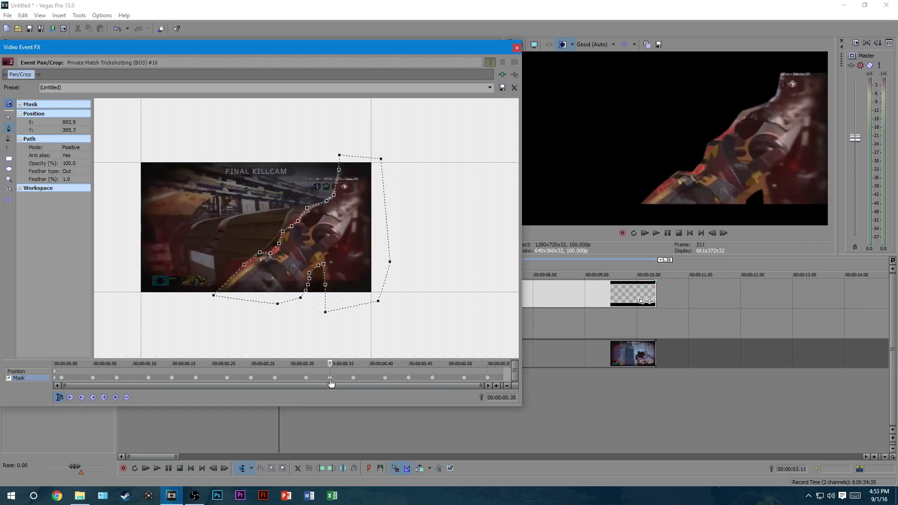
pyautogui.click(306, 378)
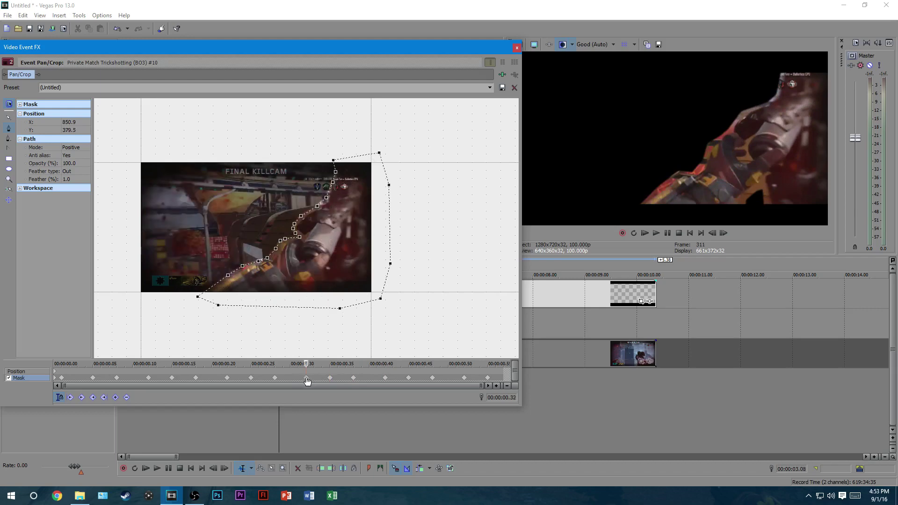
pyautogui.click(275, 379)
pyautogui.click(248, 378)
pyautogui.click(227, 378)
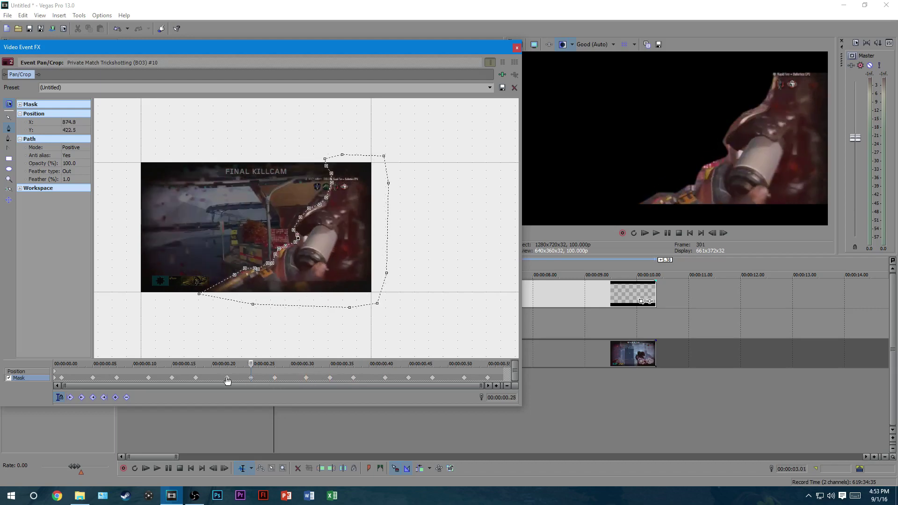
pyautogui.click(196, 378)
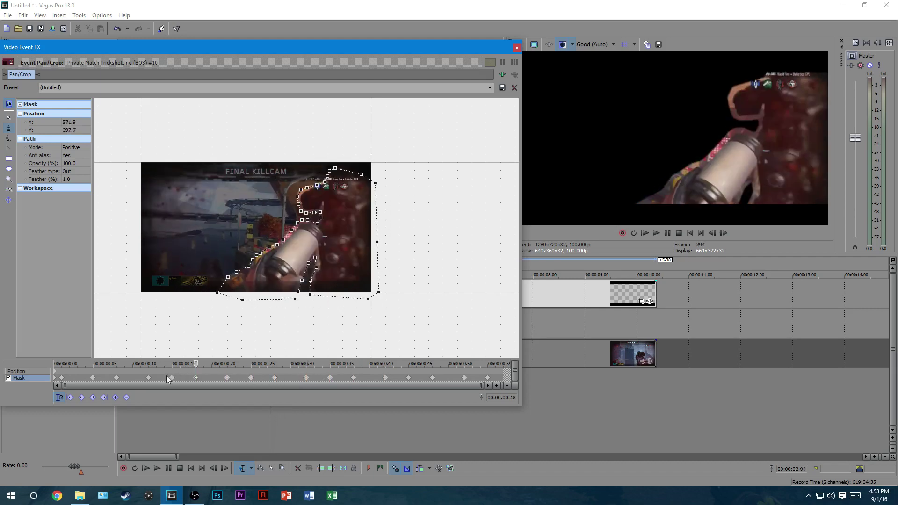
pyautogui.click(171, 377)
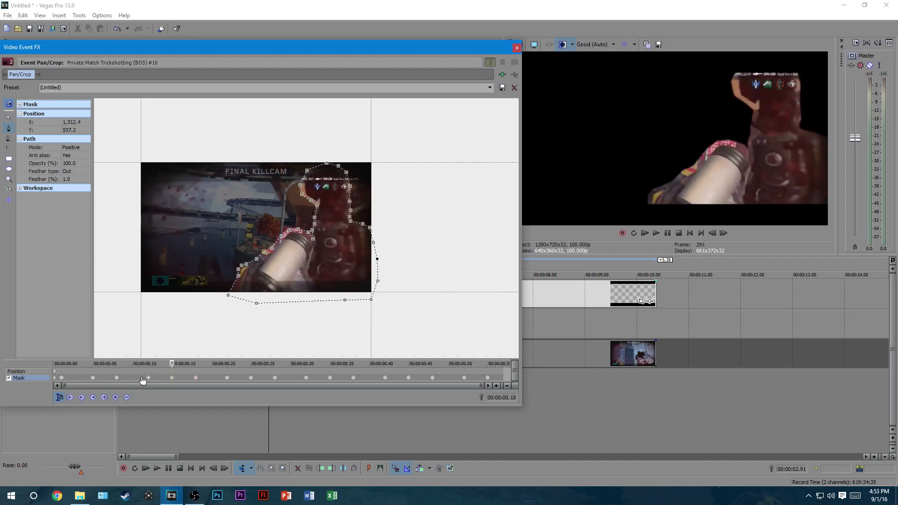
pyautogui.click(148, 377)
pyautogui.click(116, 377)
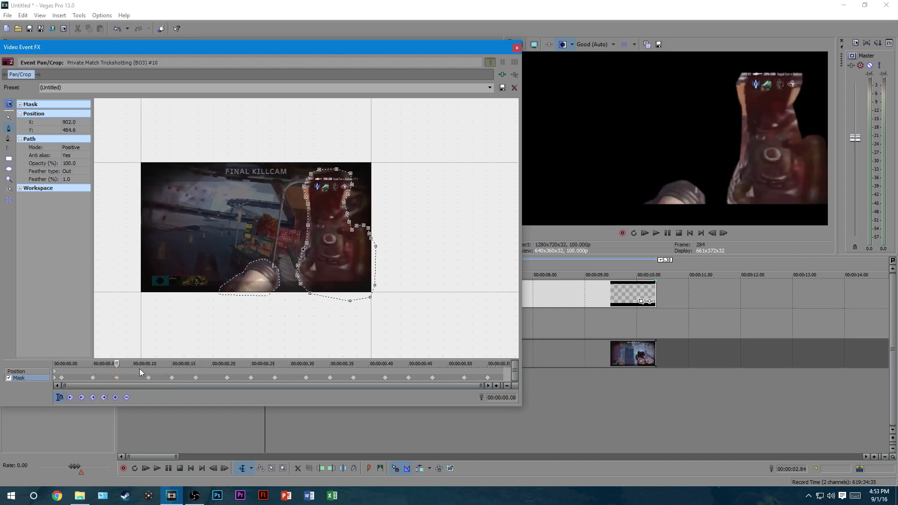
pyautogui.click(93, 378)
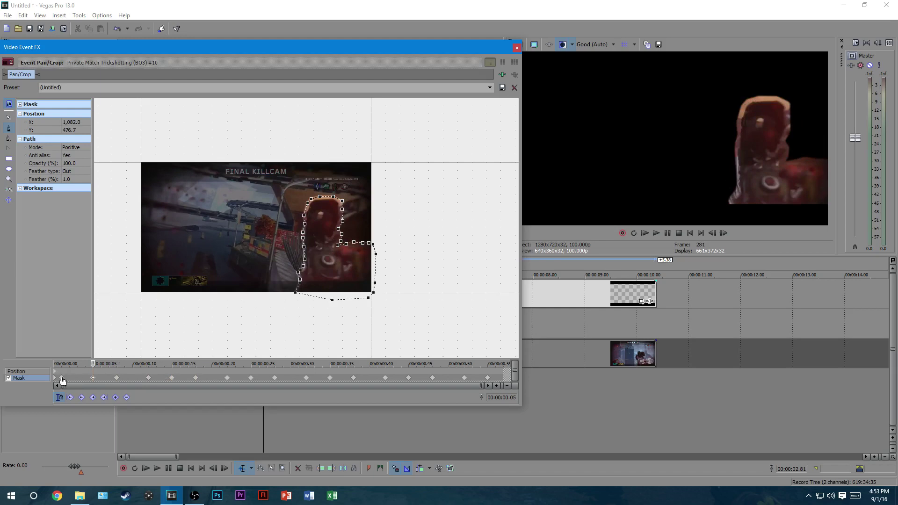
pyautogui.click(61, 378)
pyautogui.click(56, 378)
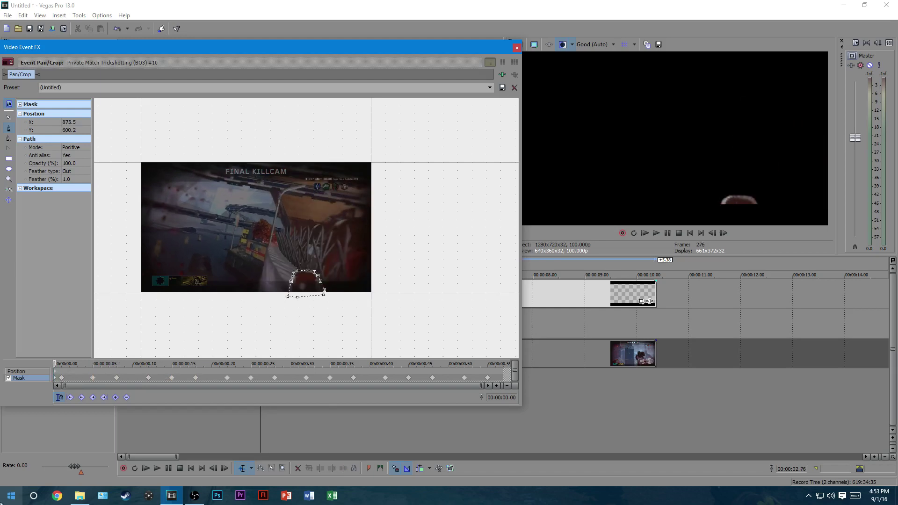
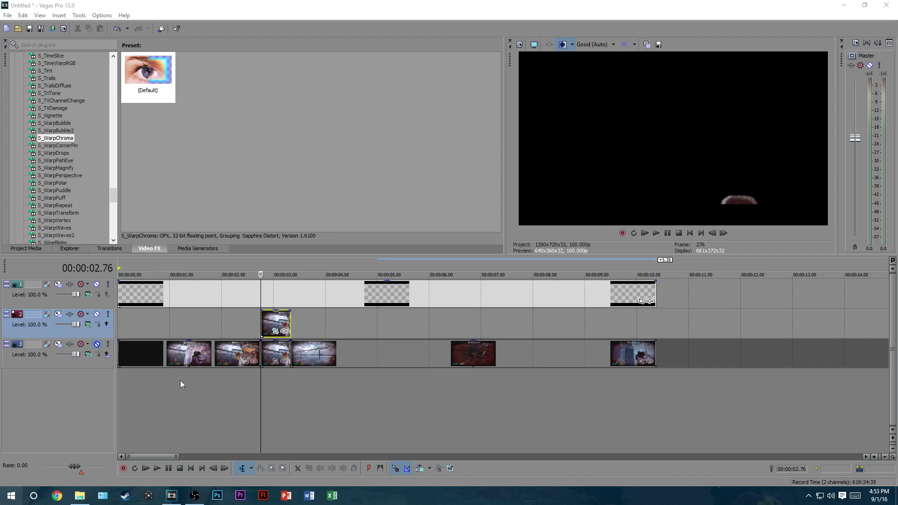
# Find the Sapphire S_WarpChroma effect and apply it to the masked duplicate clip on track 2
pyautogui.scroll(-6, 58, 111)
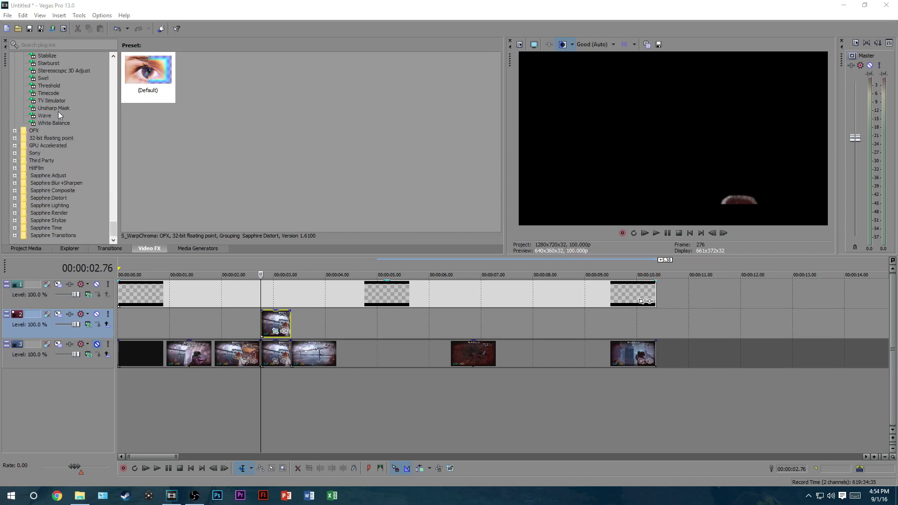
pyautogui.scroll(10, 85, 160)
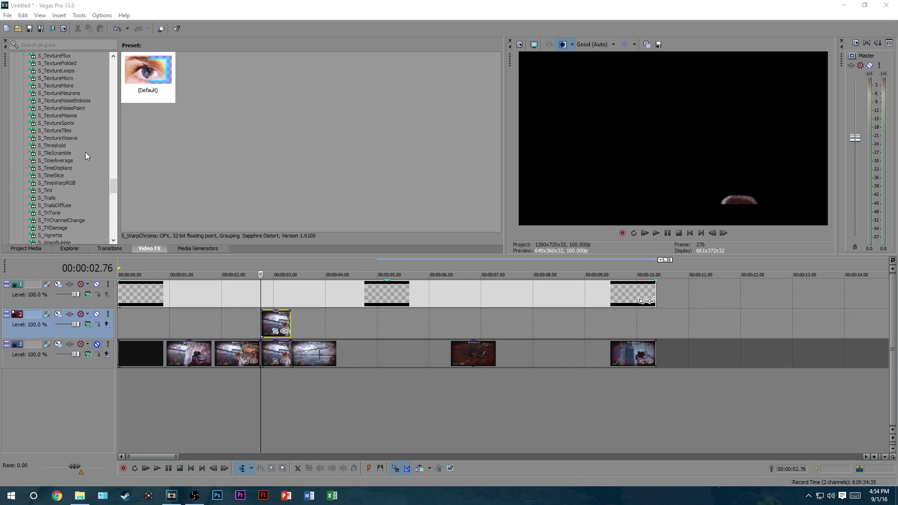
pyautogui.scroll(12, 85, 151)
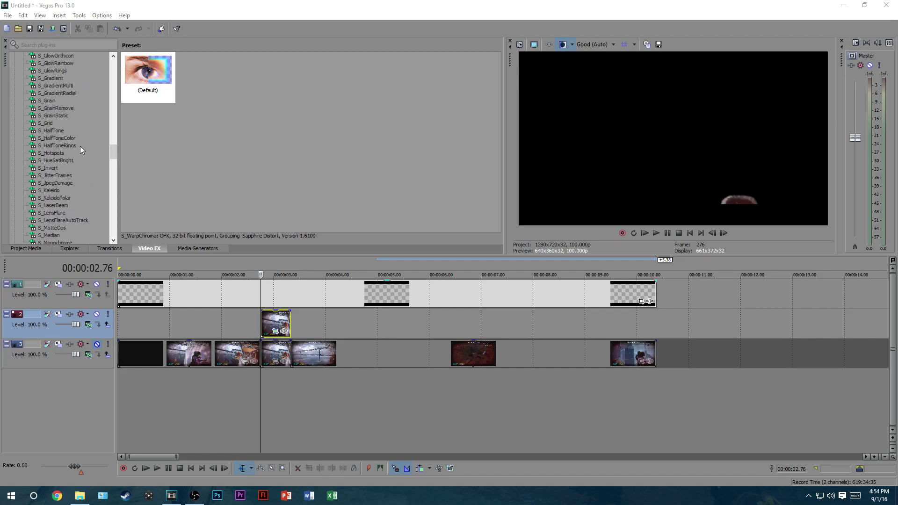
pyautogui.scroll(-20, 62, 156)
pyautogui.scroll(-5, 57, 163)
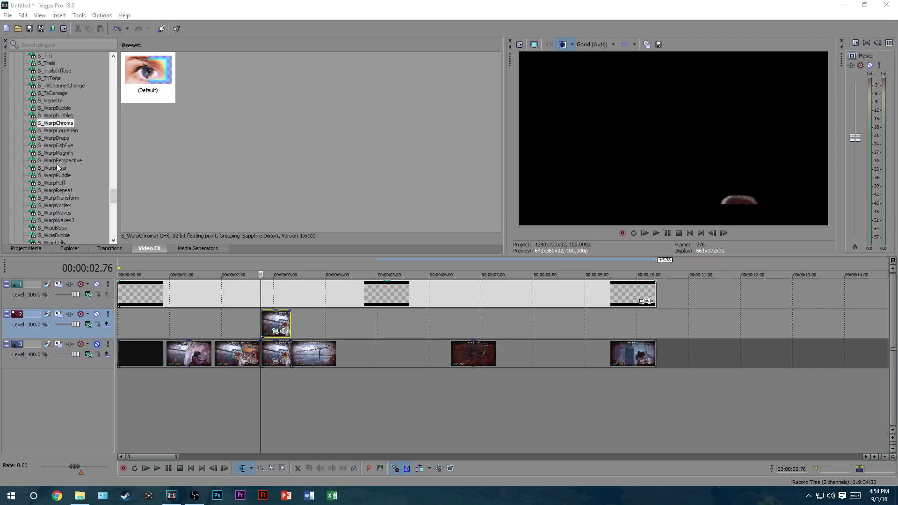
pyautogui.click(56, 124)
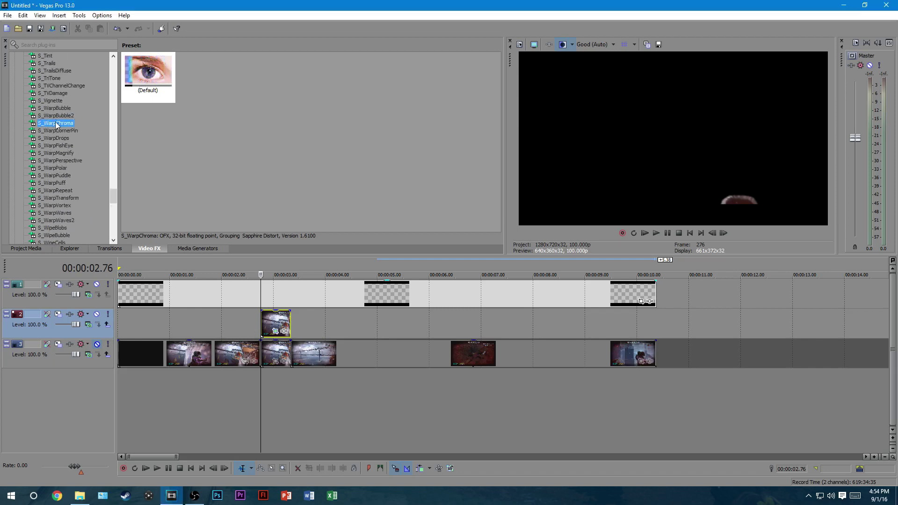
pyautogui.moveTo(42, 123); pyautogui.dragTo(277, 318)
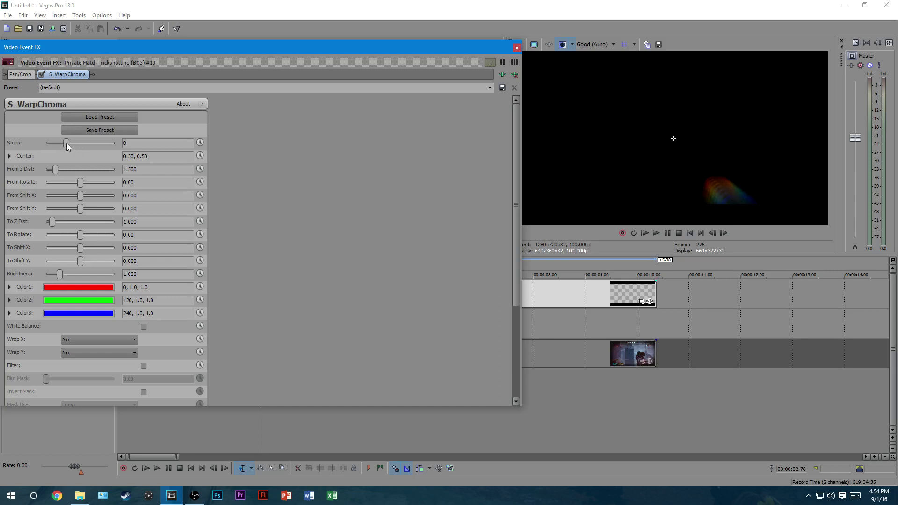
# Try the S_WarpChroma effect with 3 steps and with 7 steps
pyautogui.moveTo(66, 143); pyautogui.dragTo(1, 136)
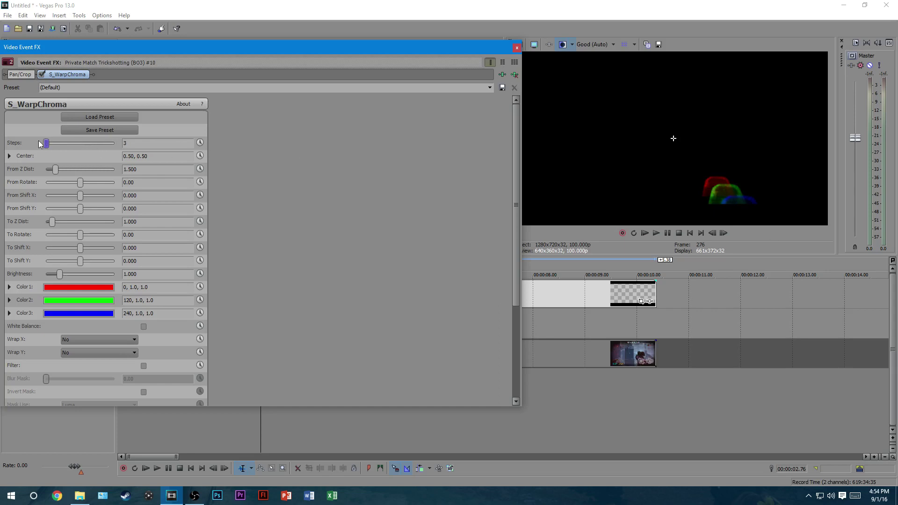
pyautogui.moveTo(48, 144); pyautogui.dragTo(65, 146)
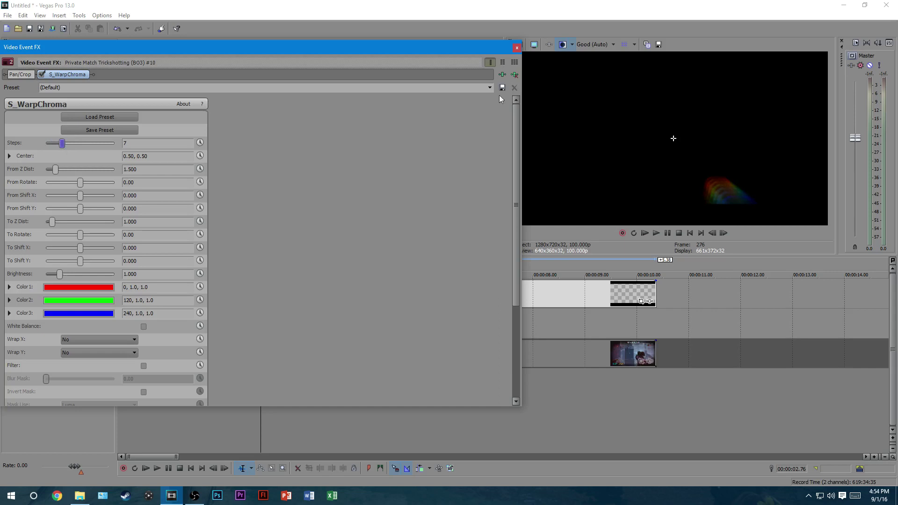
# Preview the masked clip at 00:00:03.02, compare S_WarpChroma with 5 steps, and set its steps to 8
pyautogui.moveTo(498, 48); pyautogui.dragTo(180, 94)
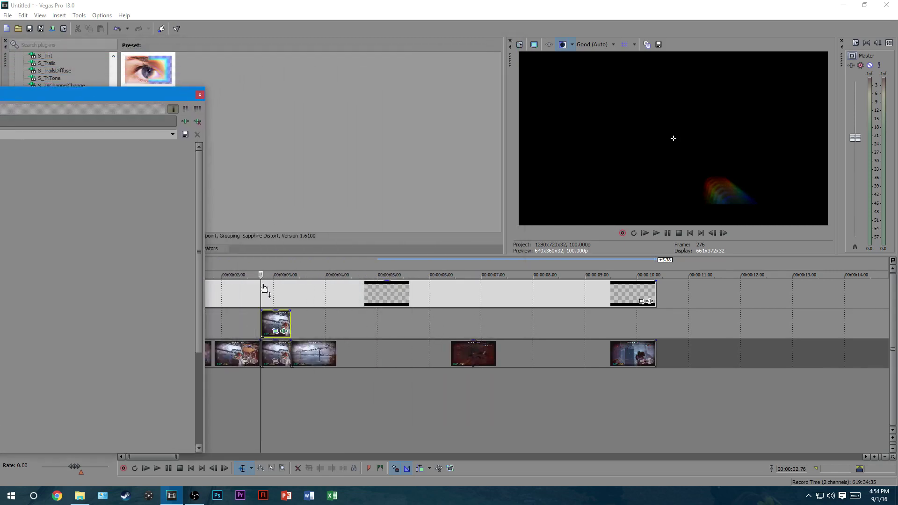
pyautogui.click(275, 324)
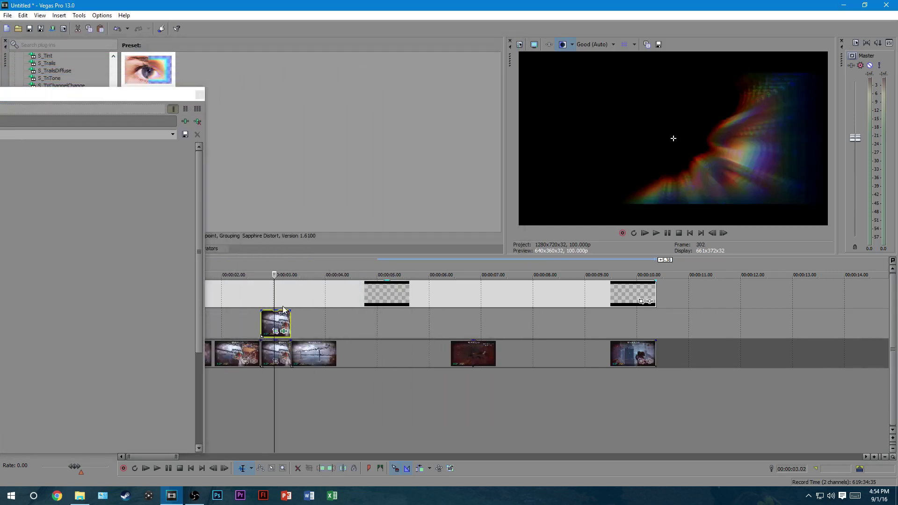
pyautogui.moveTo(79, 95); pyautogui.dragTo(361, 76)
pyautogui.moveTo(39, 176); pyautogui.dragTo(30, 173)
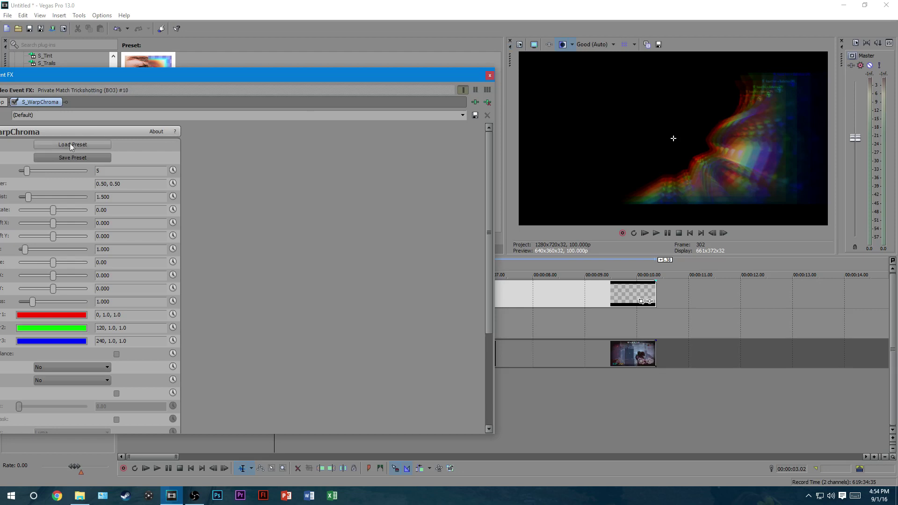
pyautogui.moveTo(27, 171); pyautogui.dragTo(41, 173)
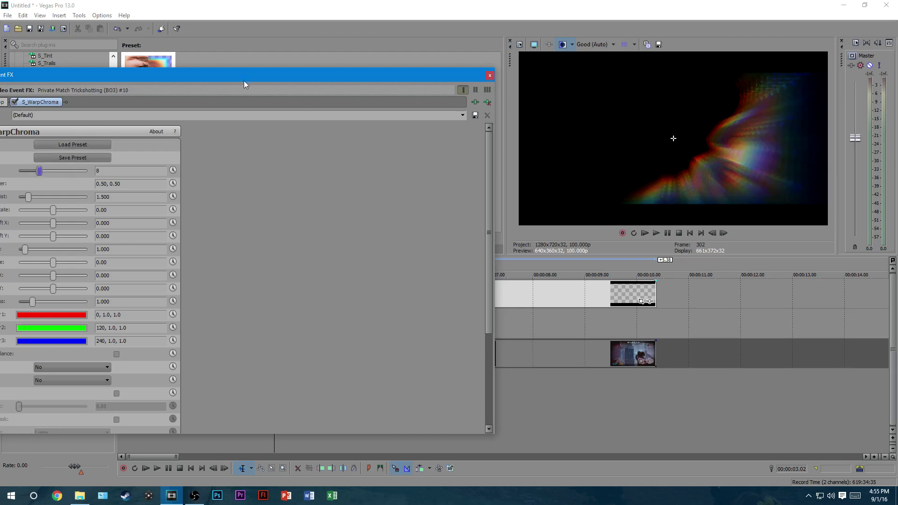
pyautogui.moveTo(243, 78); pyautogui.dragTo(301, 37)
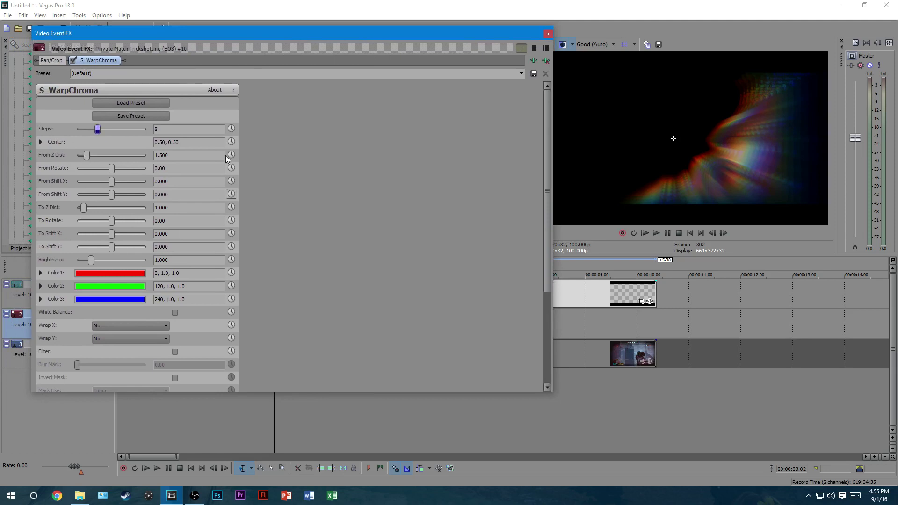
# Try a From Z Dist of 0.773 for S_WarpChroma and set it back to 1.5
pyautogui.moveTo(84, 155)
pyautogui.mouseDown()
pyautogui.moveTo(116, 156)
pyautogui.moveTo(74, 156)
pyautogui.mouseUp()
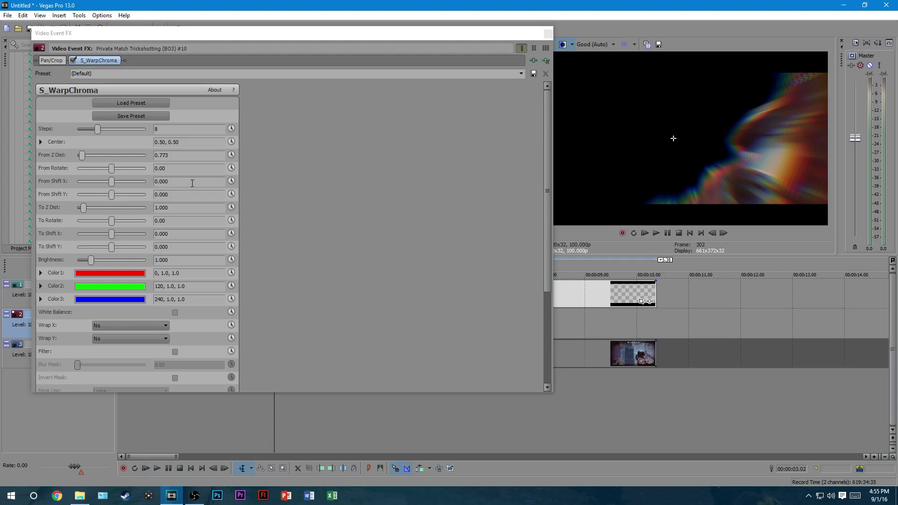
pyautogui.click(81, 150)
pyautogui.write('1')
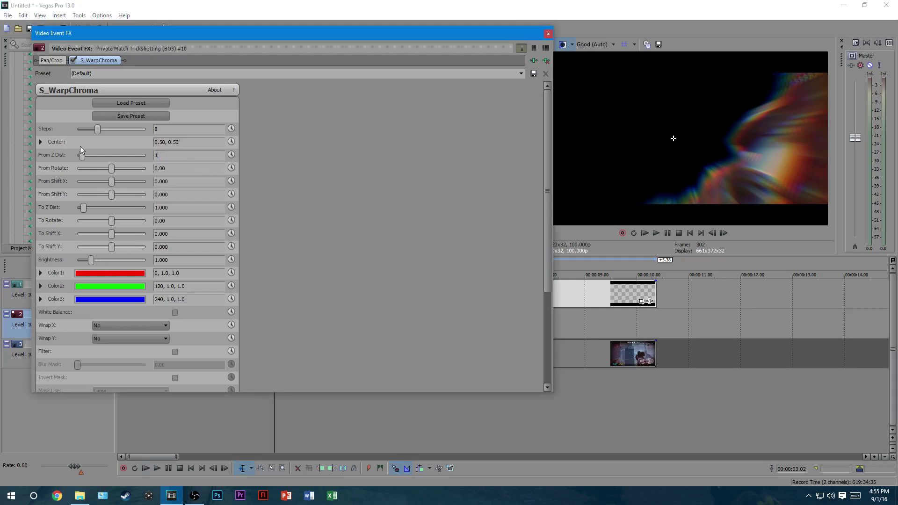
pyautogui.write('.5')
pyautogui.press('Return')
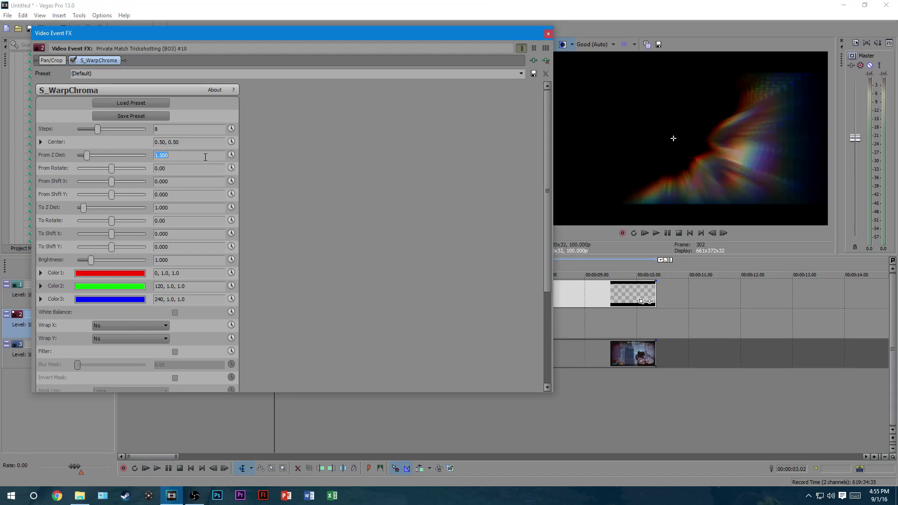
# Set the From Z Dist of S_WarpChroma to 1.2 and close the effect settings
pyautogui.click(163, 154)
pyautogui.press('Return')
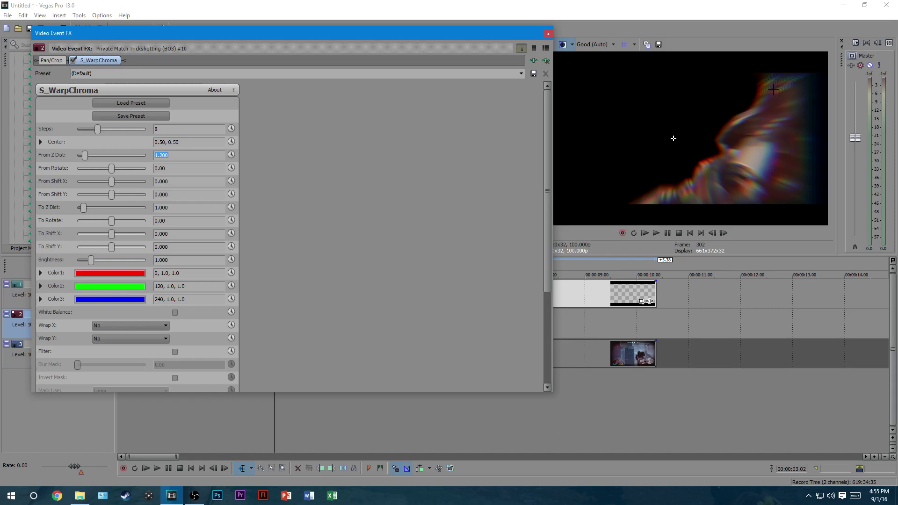
pyautogui.click(548, 33)
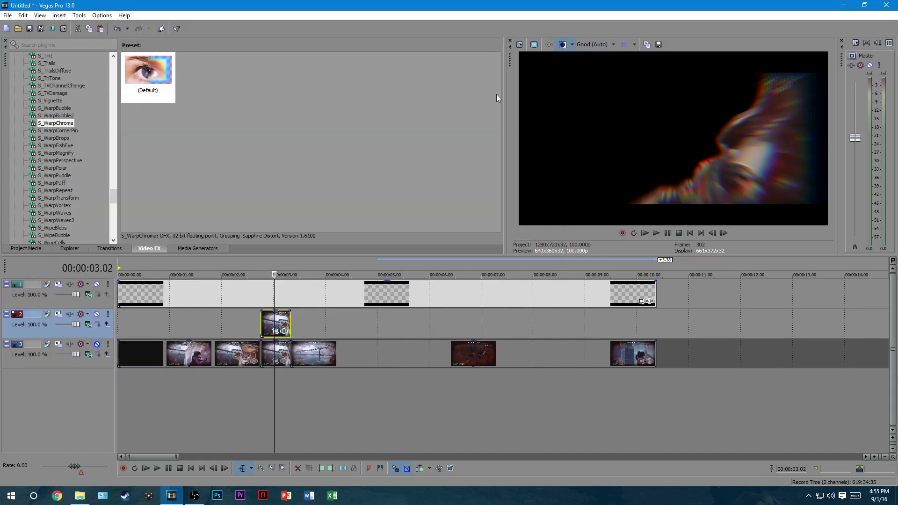
# Preview the warped masked clip on track 2 at several points, including 00:00:03.14 and 00:00:03.22
pyautogui.click(261, 325)
pyautogui.click(279, 324)
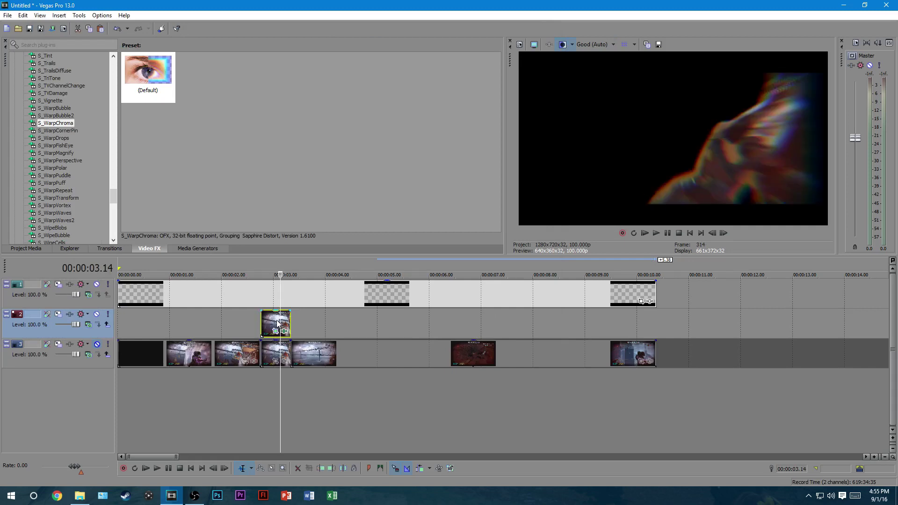
pyautogui.click(275, 322)
pyautogui.click(285, 322)
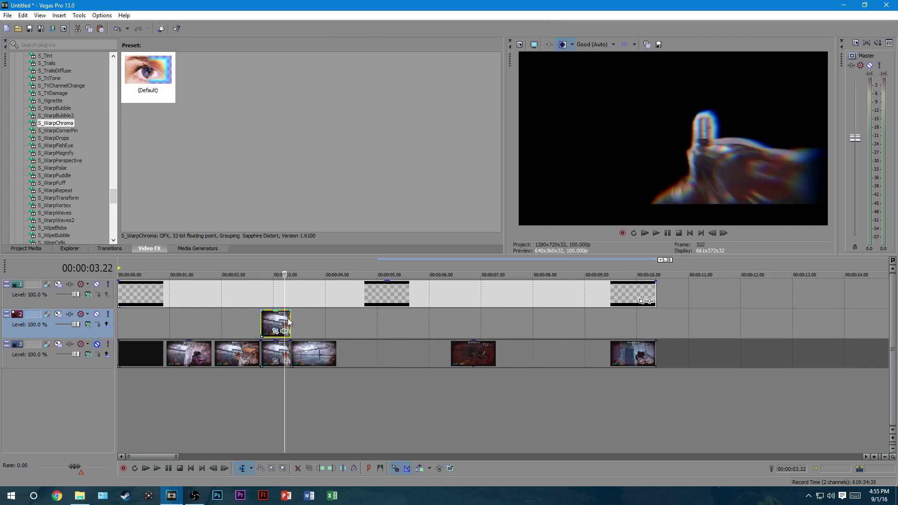
# Render the time range of the cinematic bars event on track 1 to Untitled.mp4 and play the rendered video
pyautogui.doubleClick(135, 299)
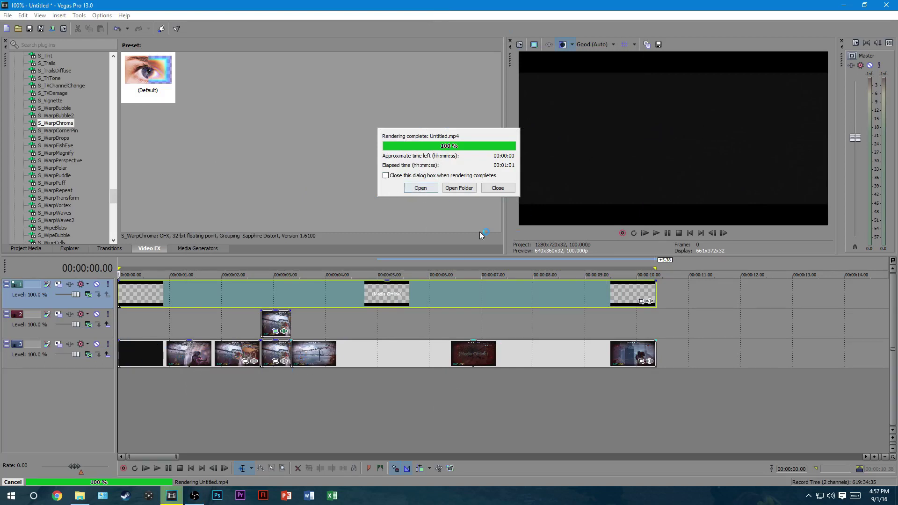
pyautogui.click(419, 188)
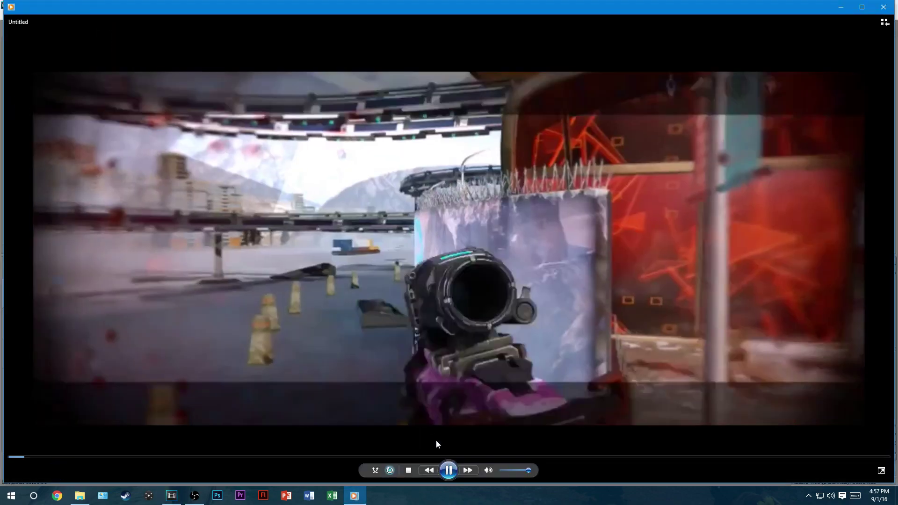